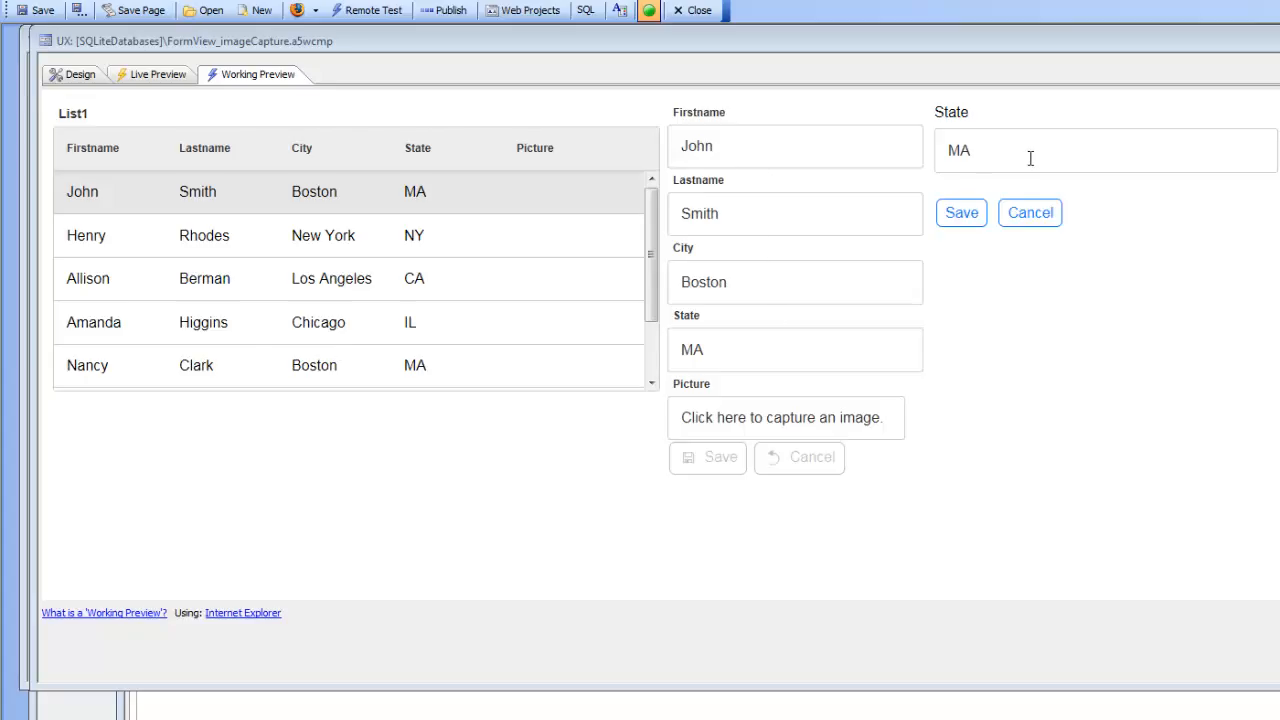
Add the image 4297.JPG to the first record's Picture field in the form and save the record.
left_click(740, 222)
left_click(735, 256)
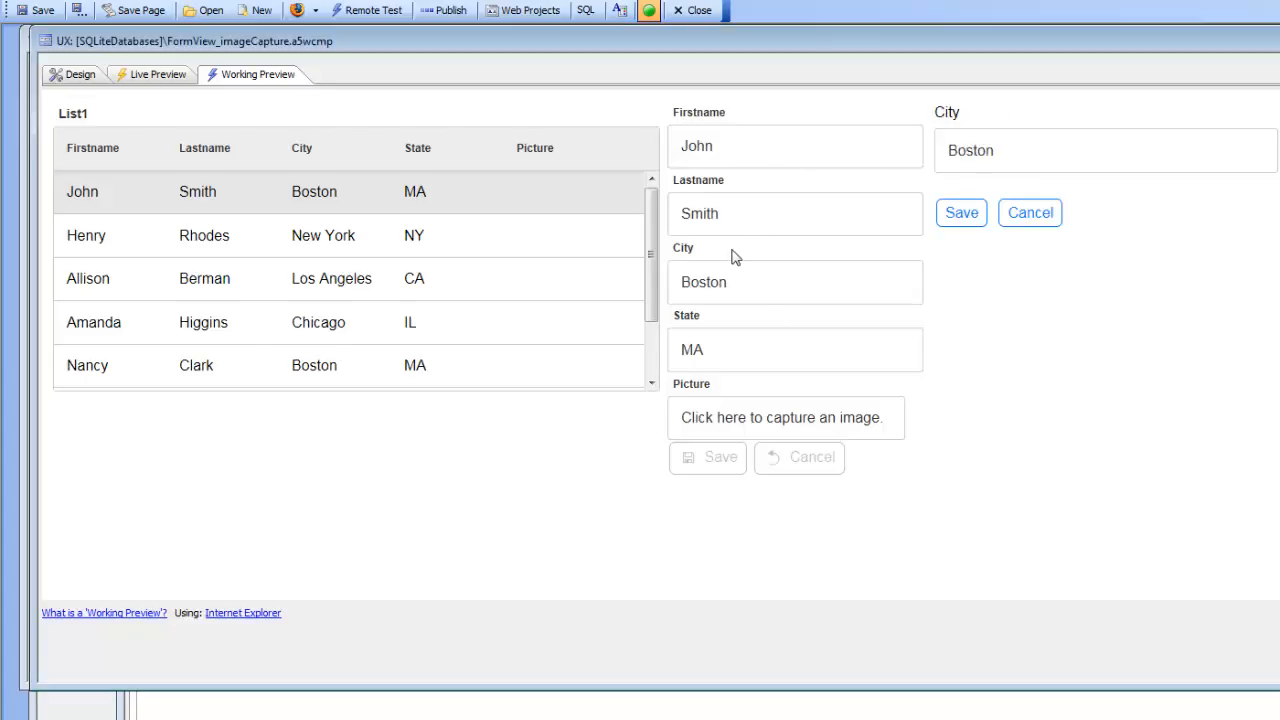
left_click(728, 420)
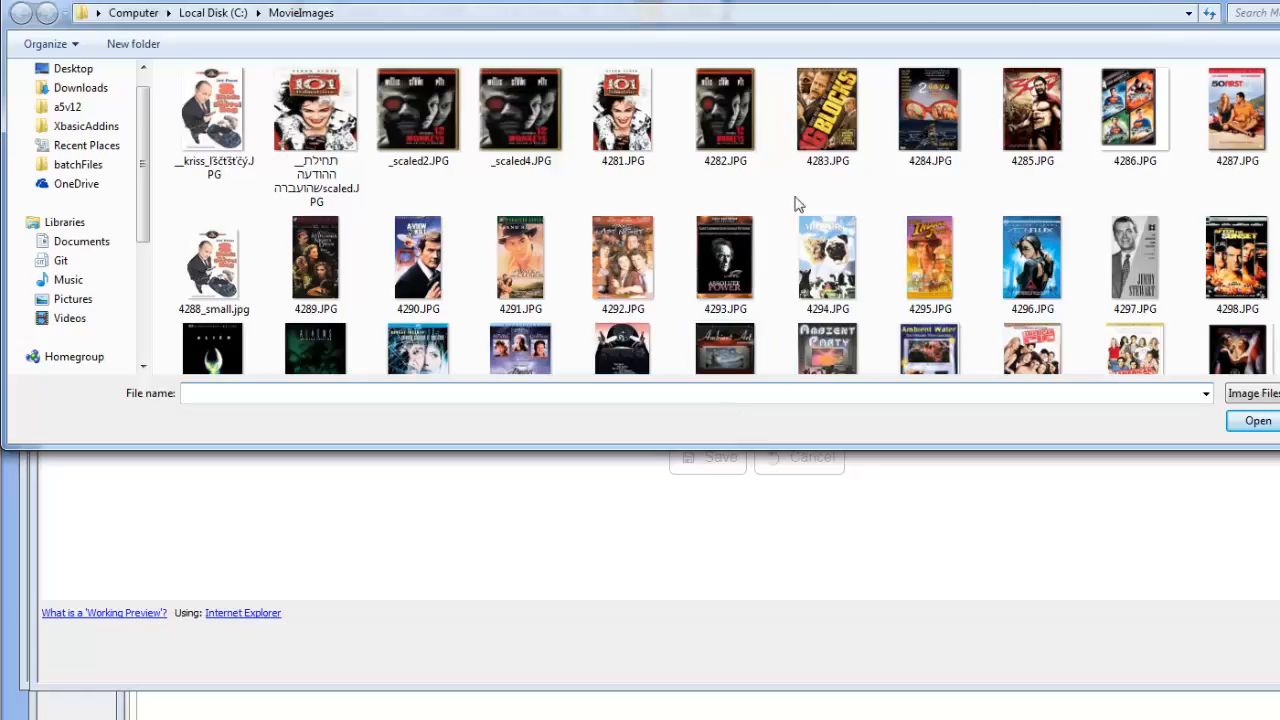
left_click(1128, 262)
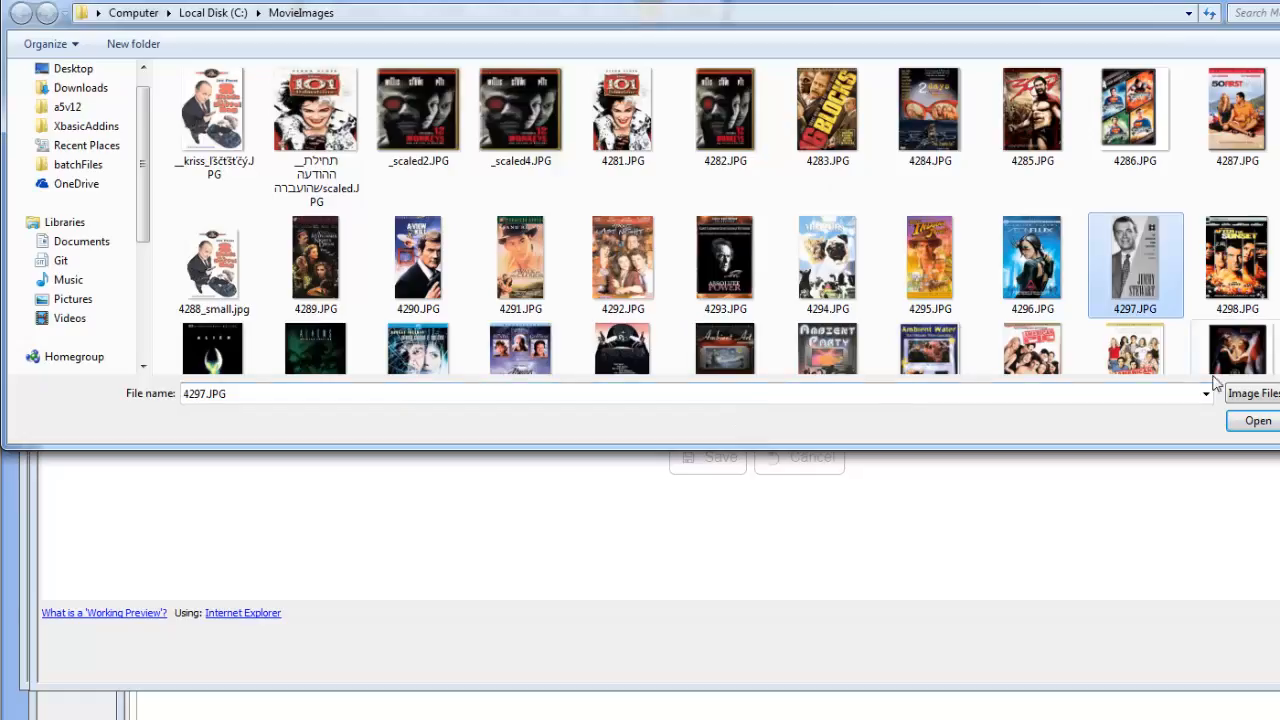
left_click(1246, 421)
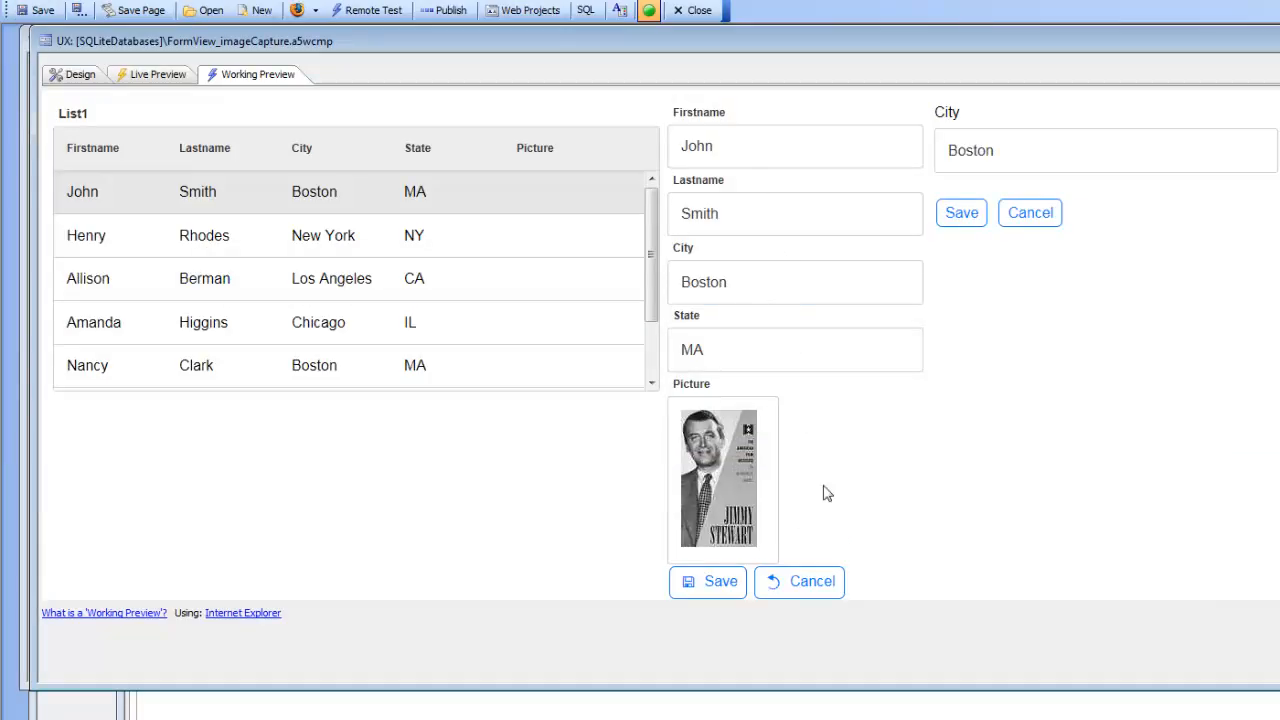
left_click(716, 590)
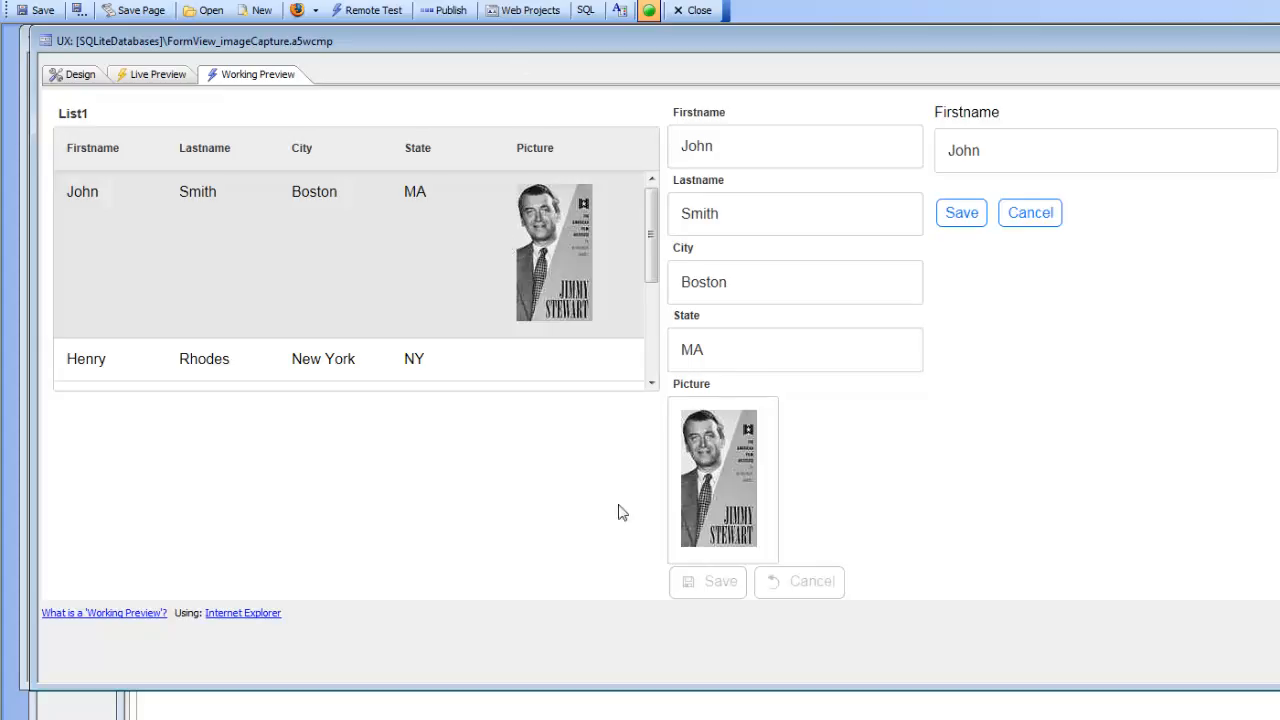
Examine how the Picture column is defined in the static data of list1 in the component's design.
left_click(66, 76)
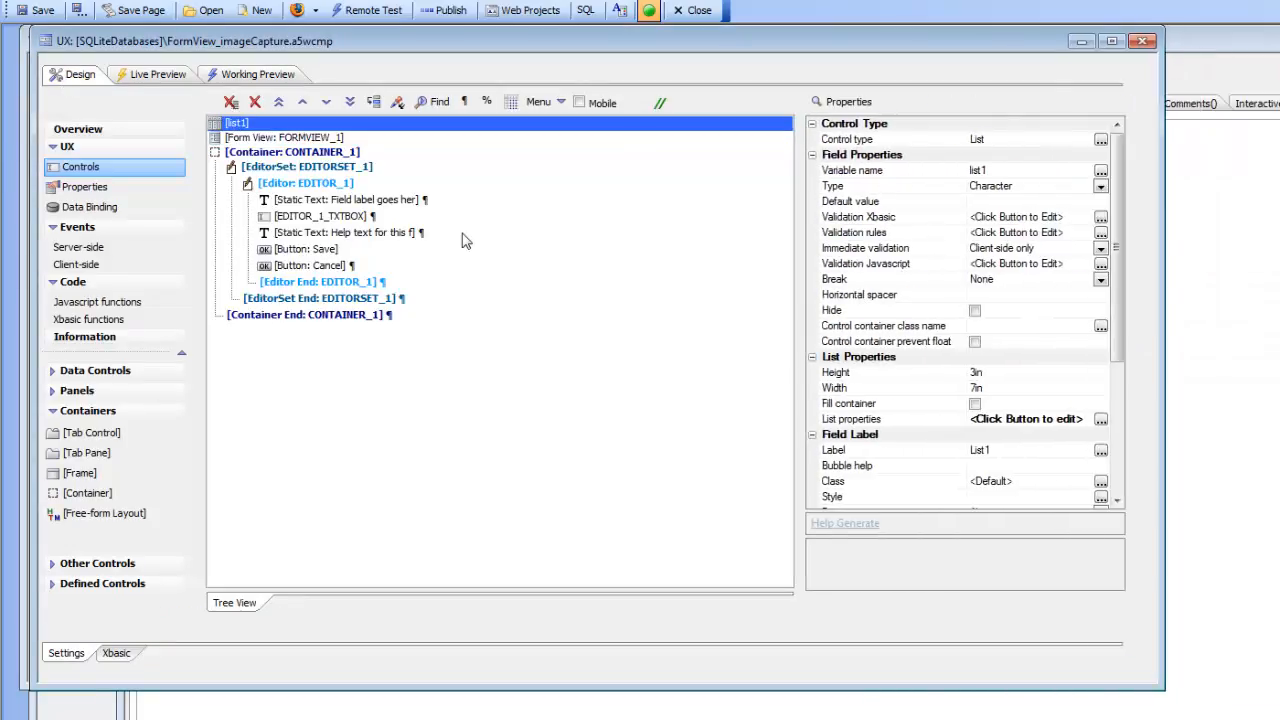
left_click(848, 419)
left_click(1101, 419)
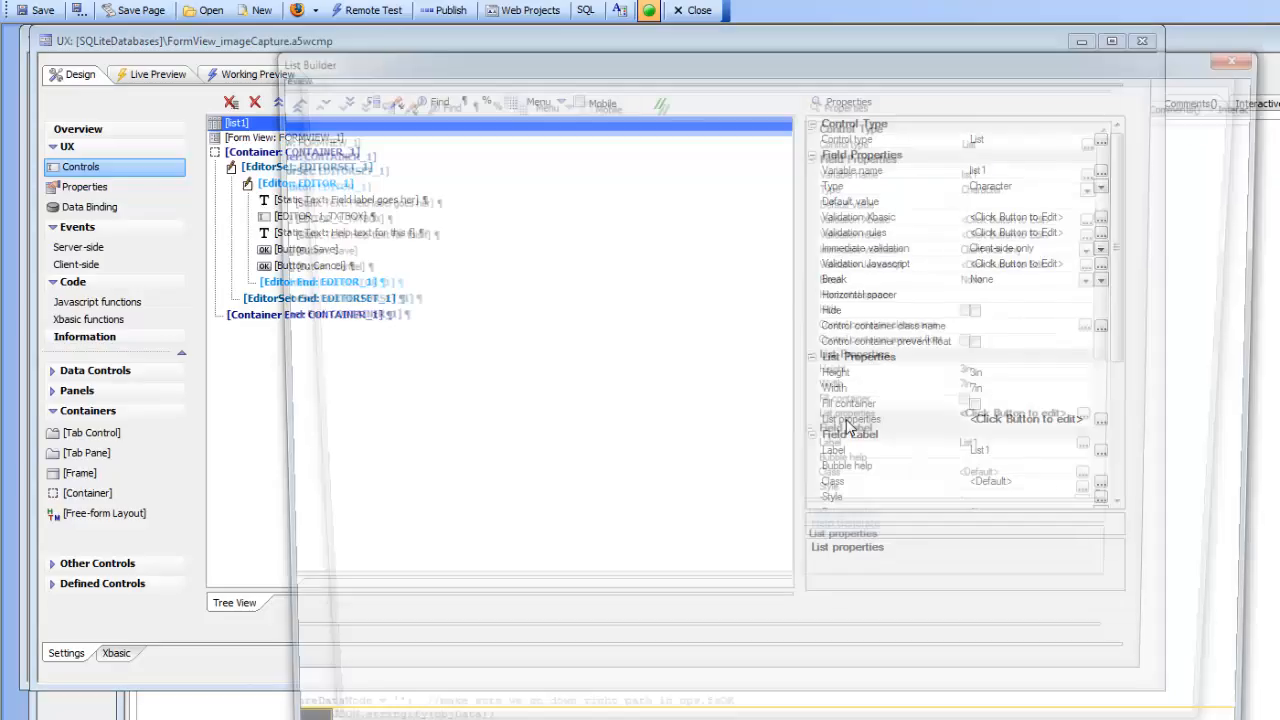
double_click(390, 318)
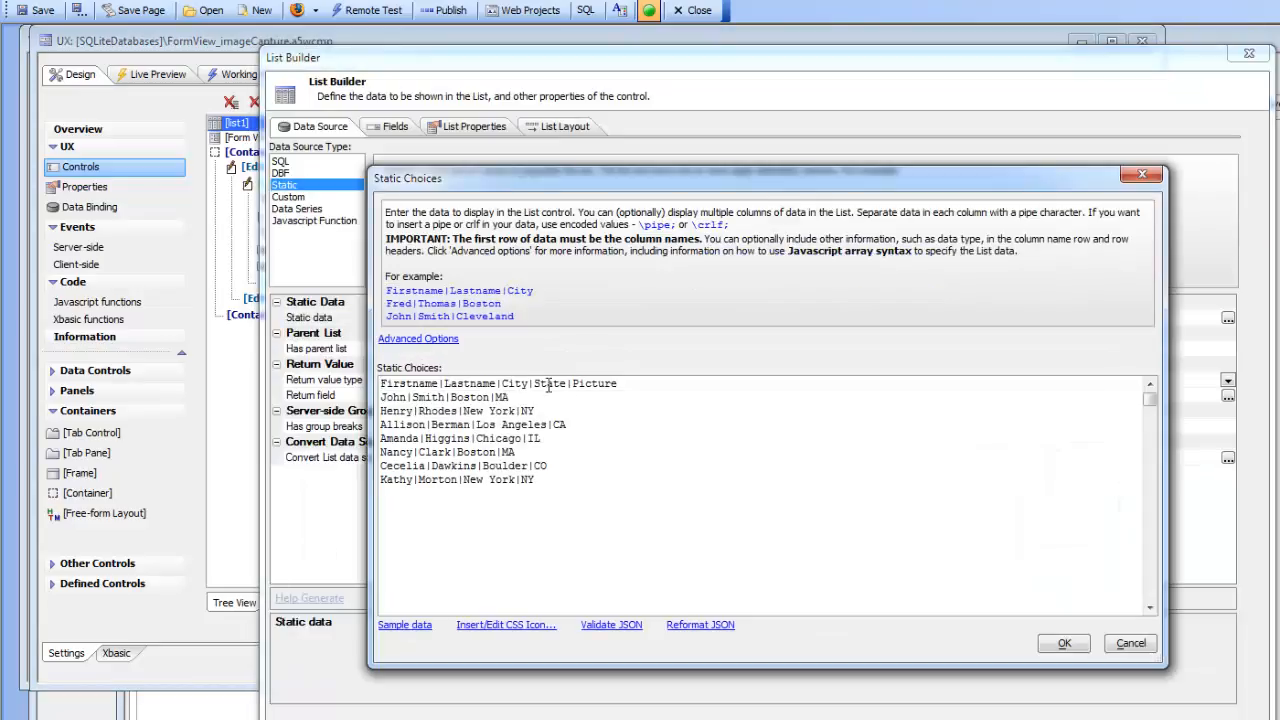
left_click_drag(575, 384, 620, 384)
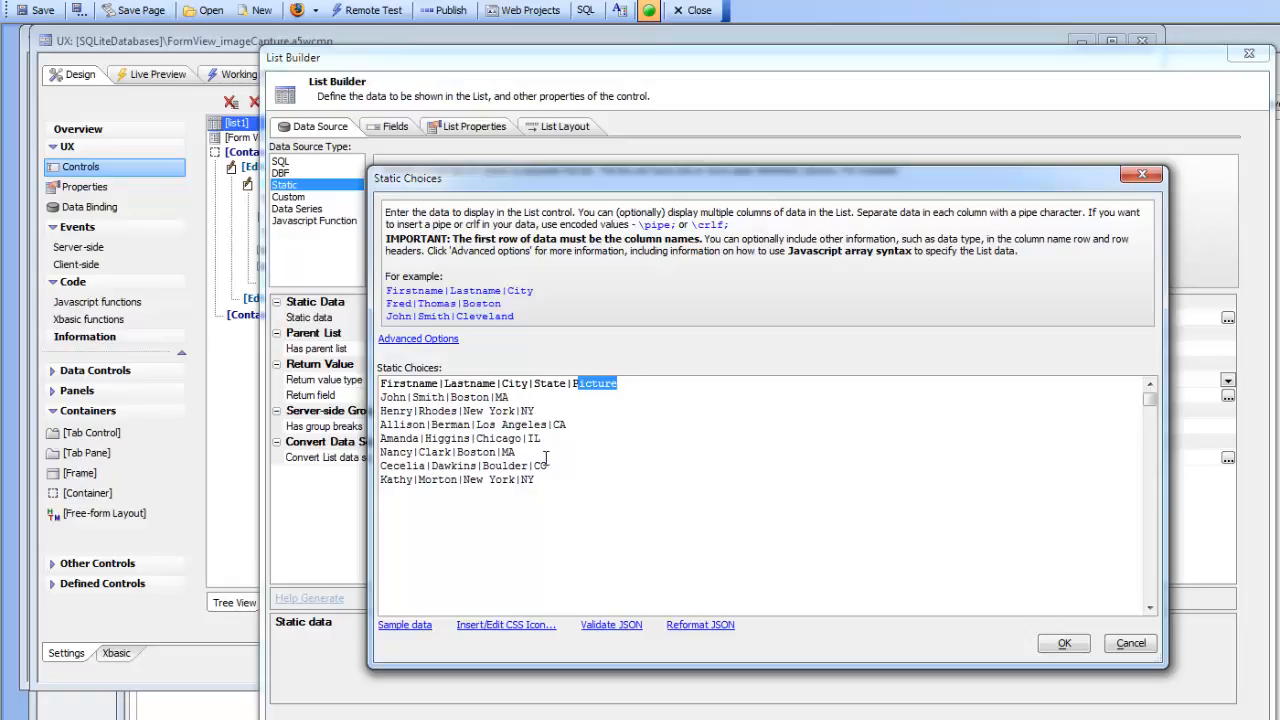
left_click(1064, 645)
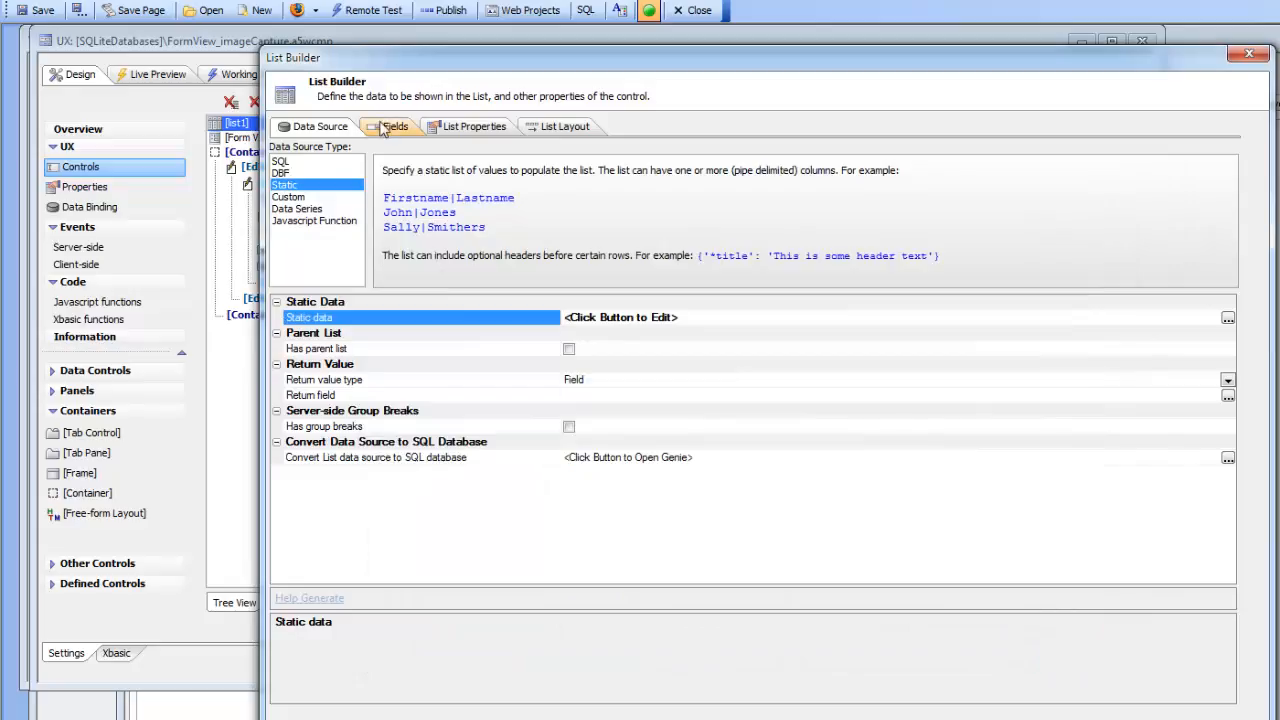
Examine the control type, Base64 image data type and Base64 prefix of the list's Picture field, and close the List Builder.
left_click(384, 128)
left_click(300, 208)
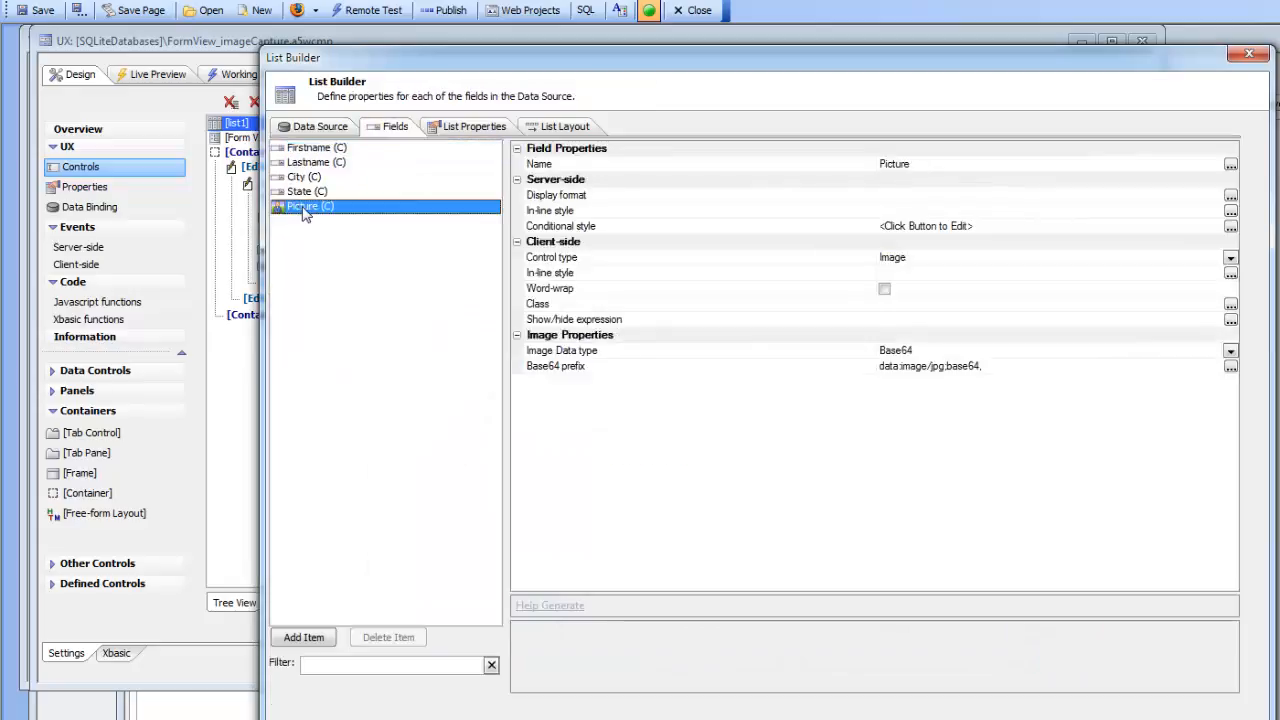
left_click(566, 265)
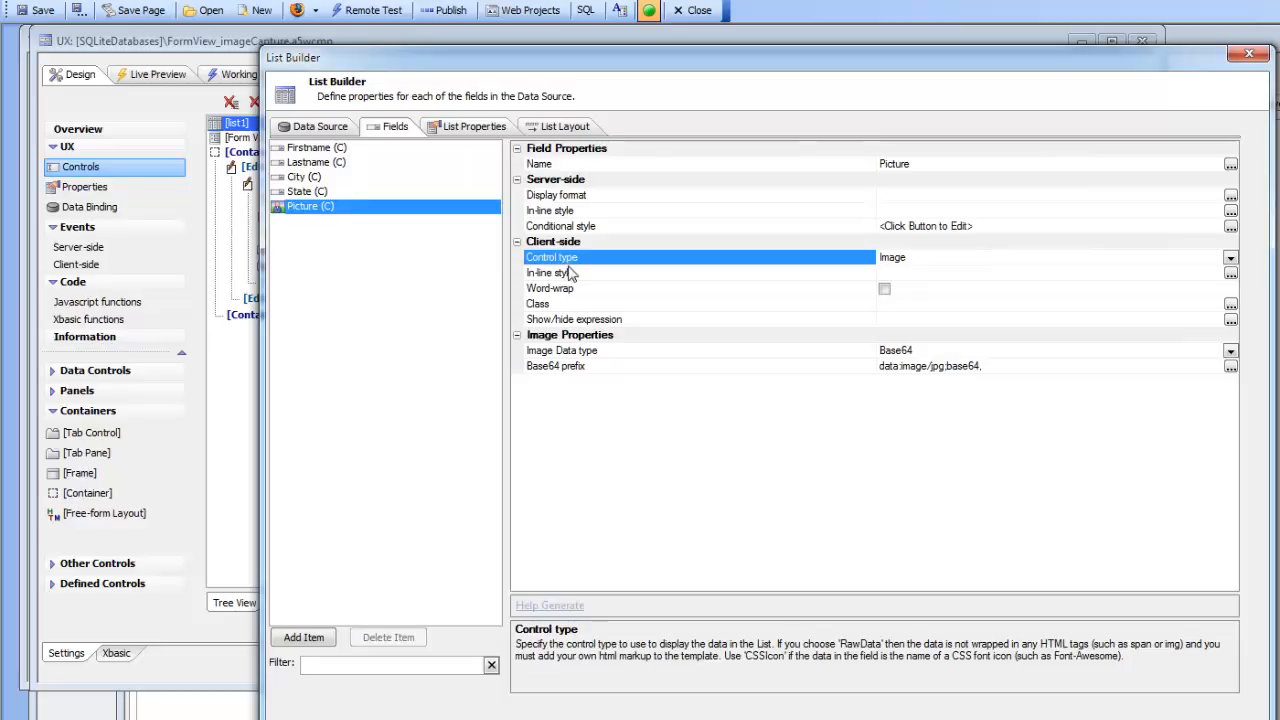
left_click(630, 354)
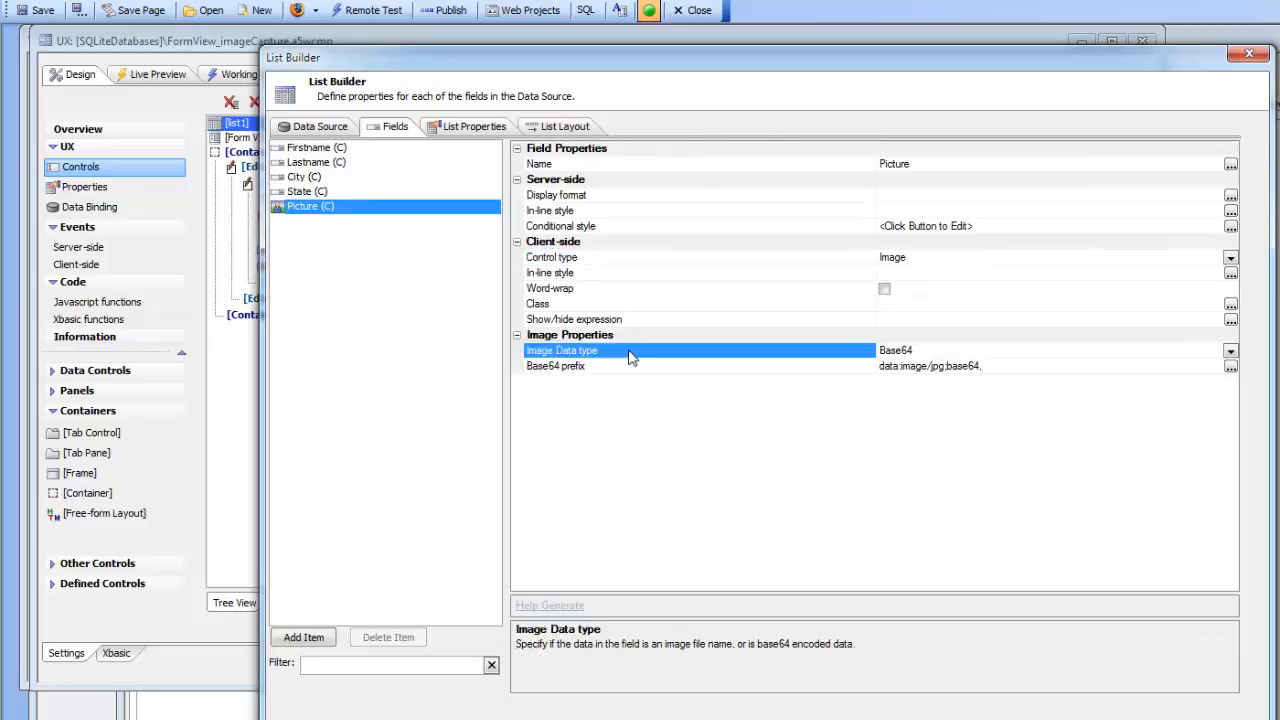
left_click(1231, 353)
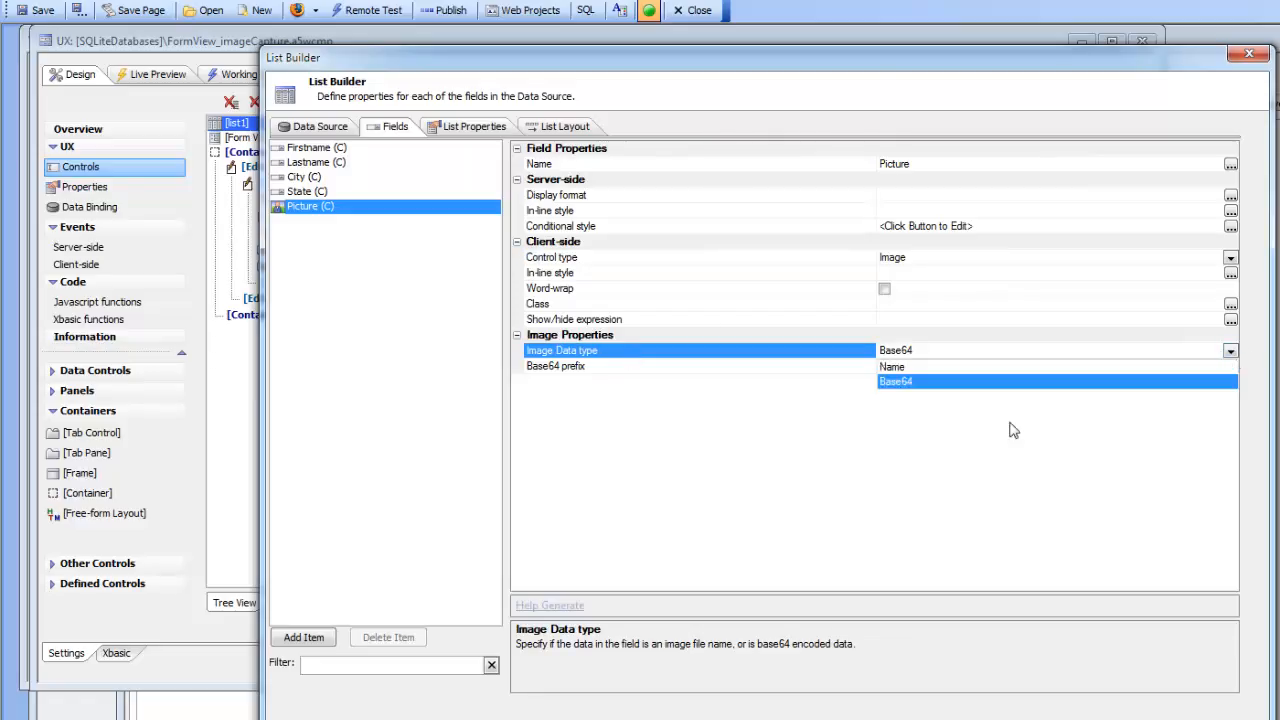
left_click(898, 383)
left_click(810, 376)
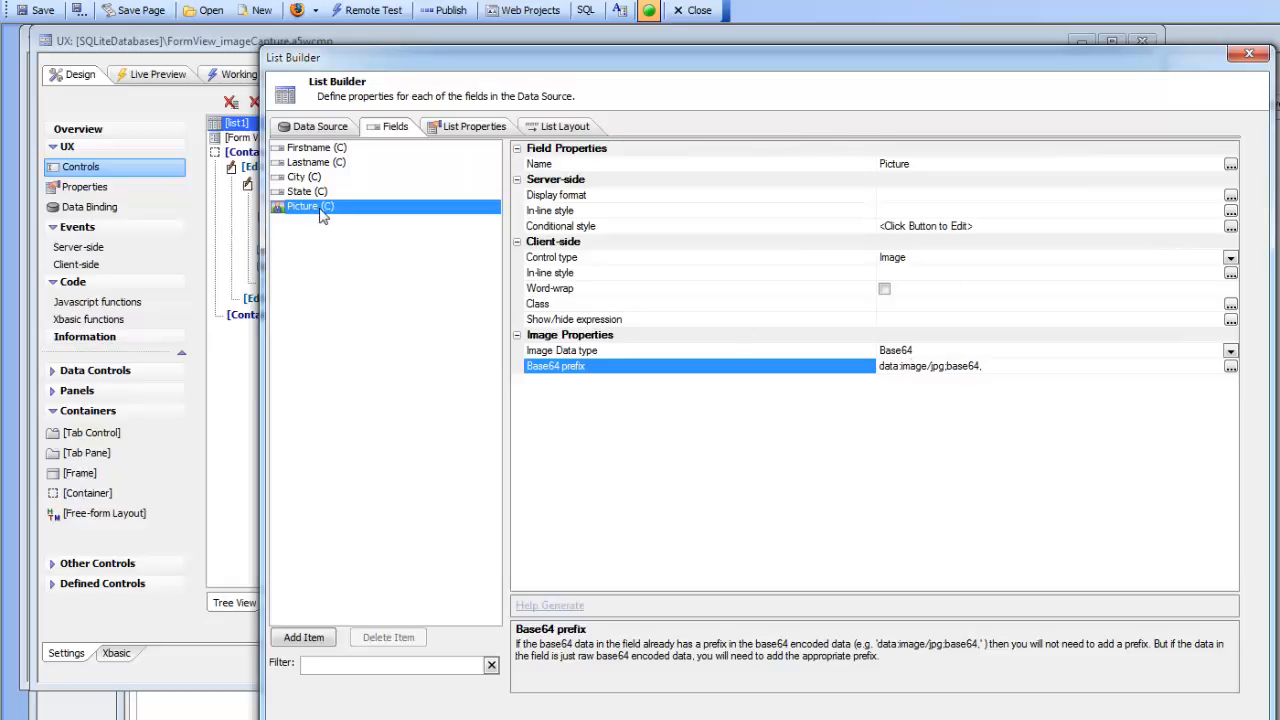
left_click(330, 716)
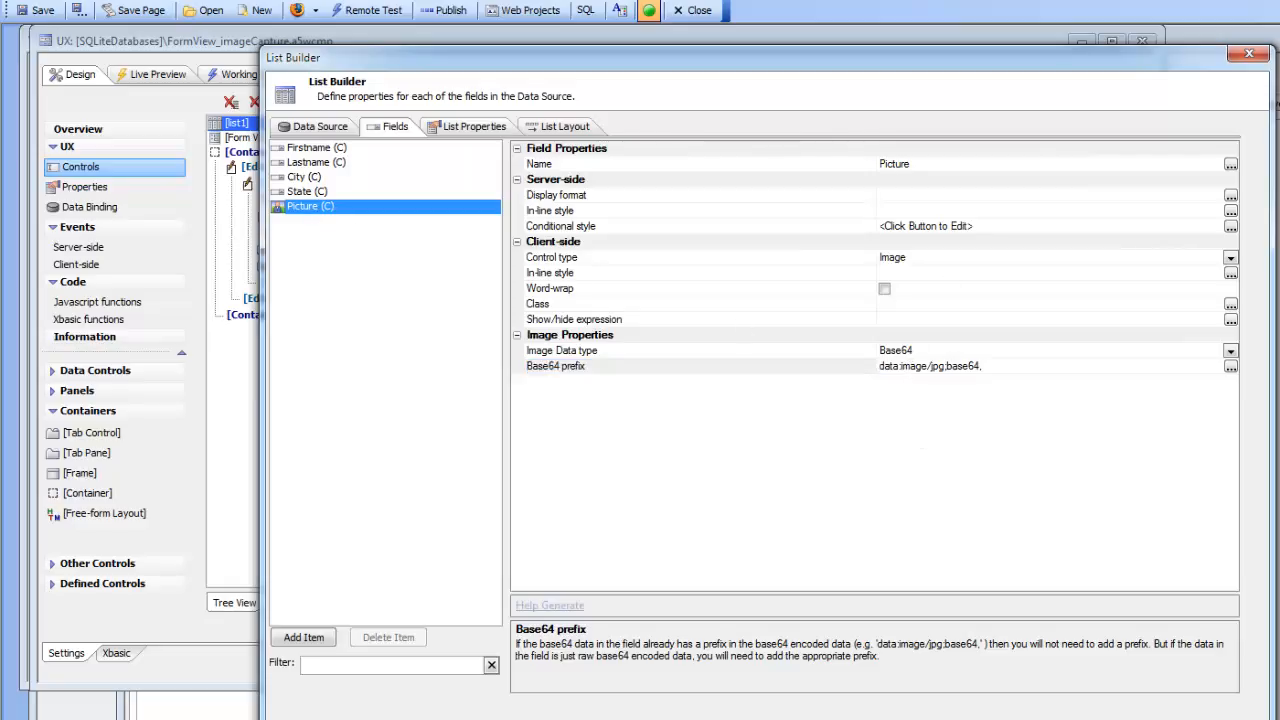
Open the builder for FORMVIEW_1 and compare the control types of the Firstname, Lastname, City, State and Picture layout items.
left_click(267, 140)
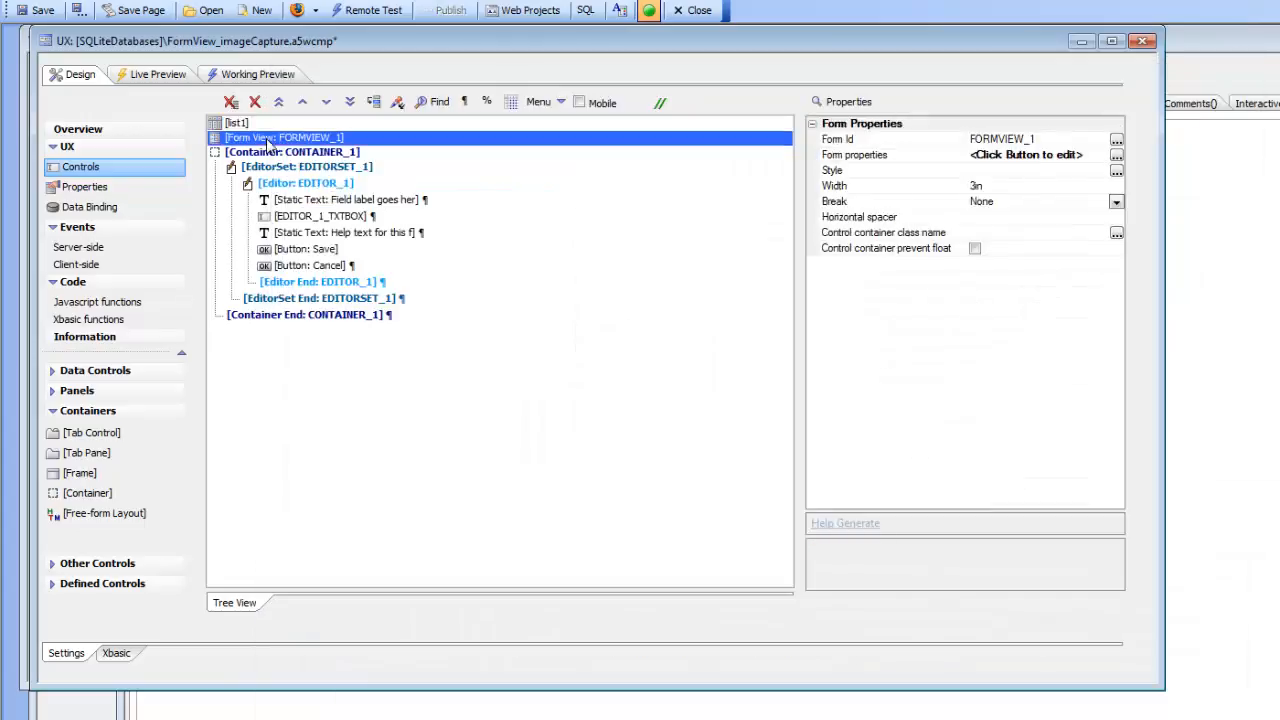
left_click(858, 158)
double_click(858, 161)
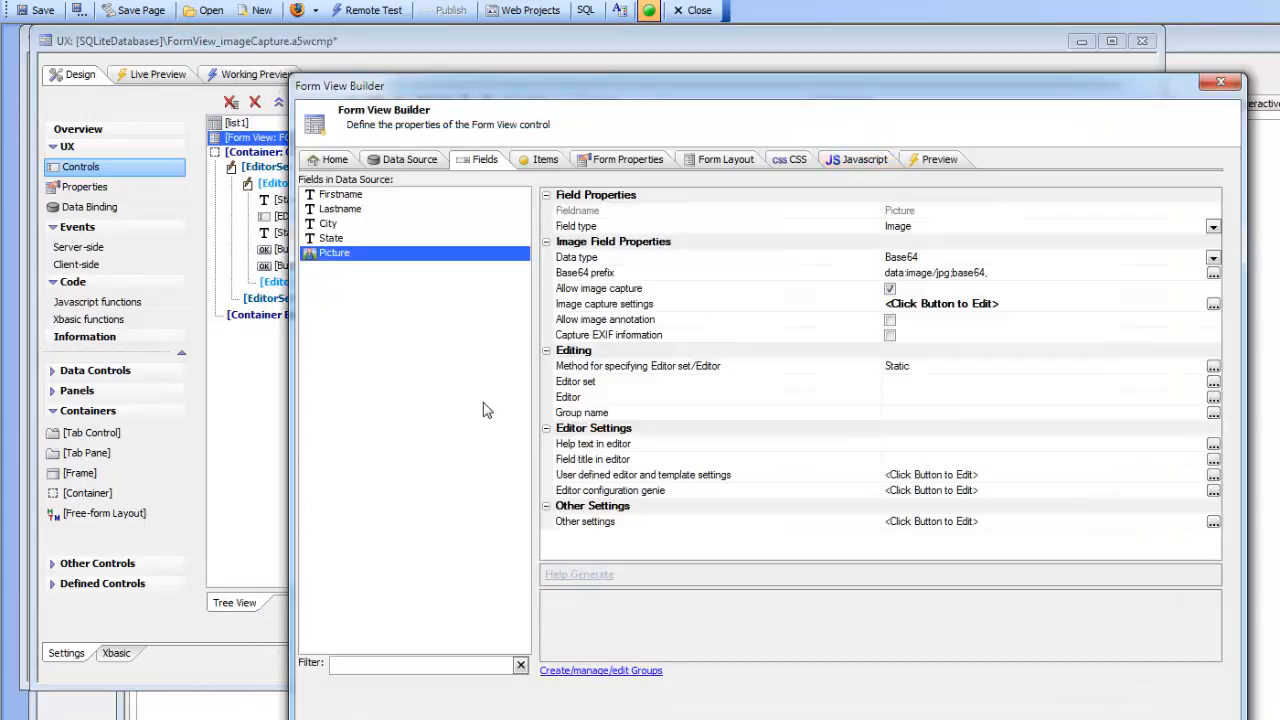
left_click(728, 163)
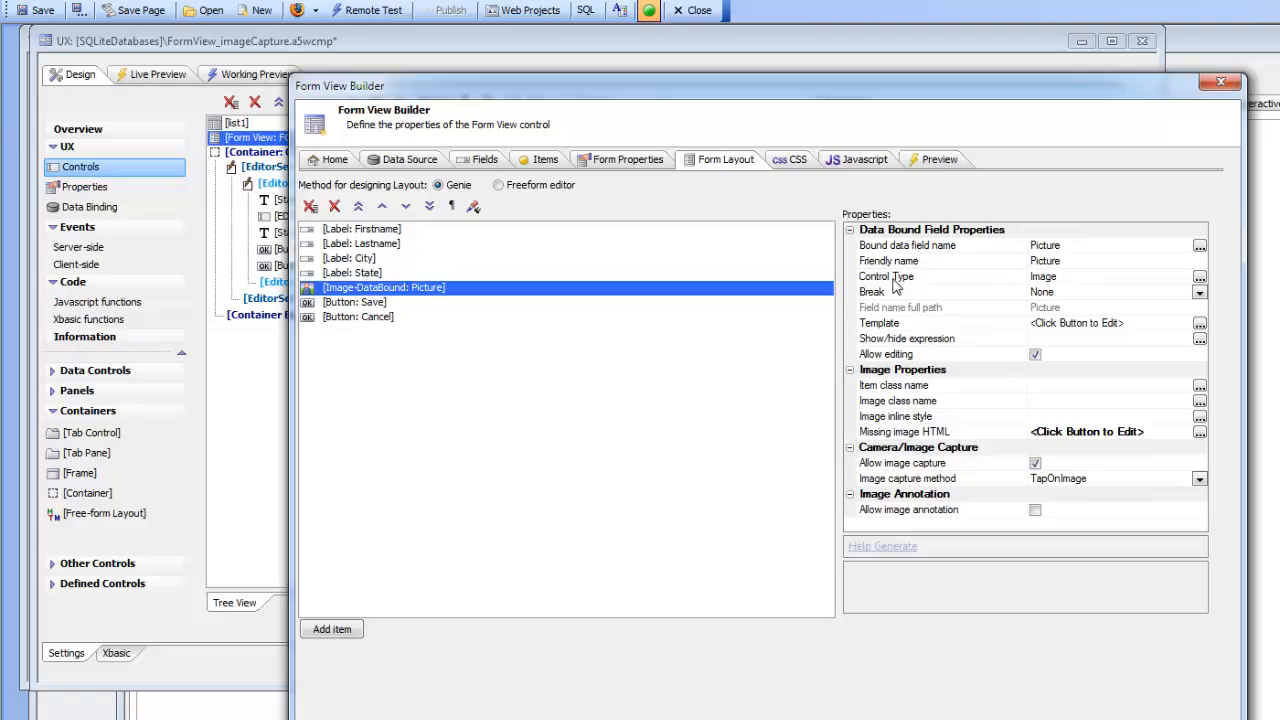
left_click(384, 232)
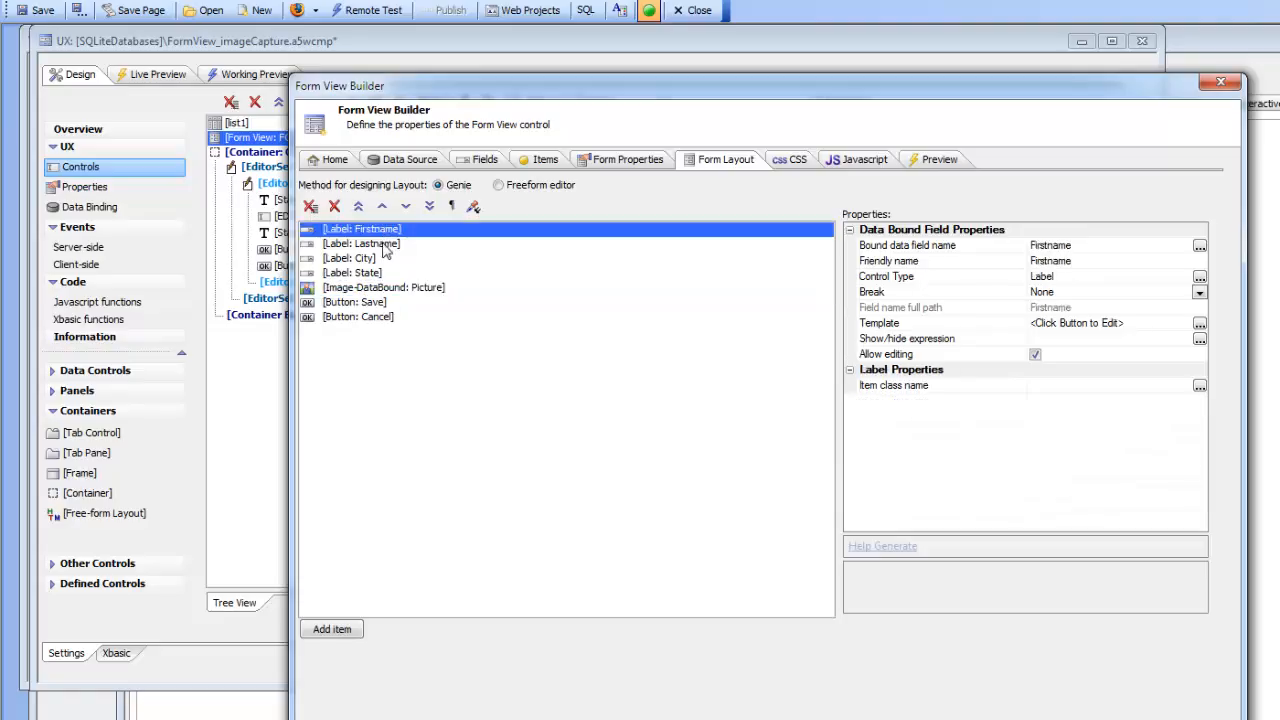
left_click(386, 244)
left_click(380, 259)
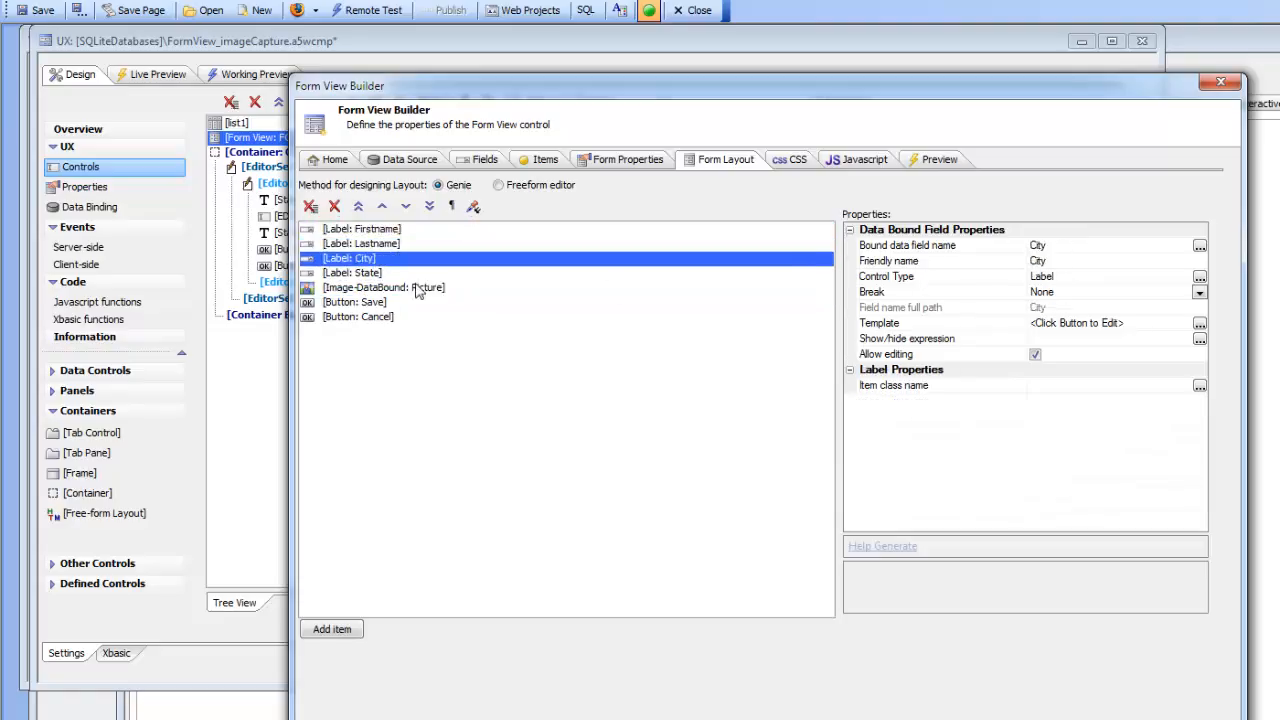
left_click(384, 273)
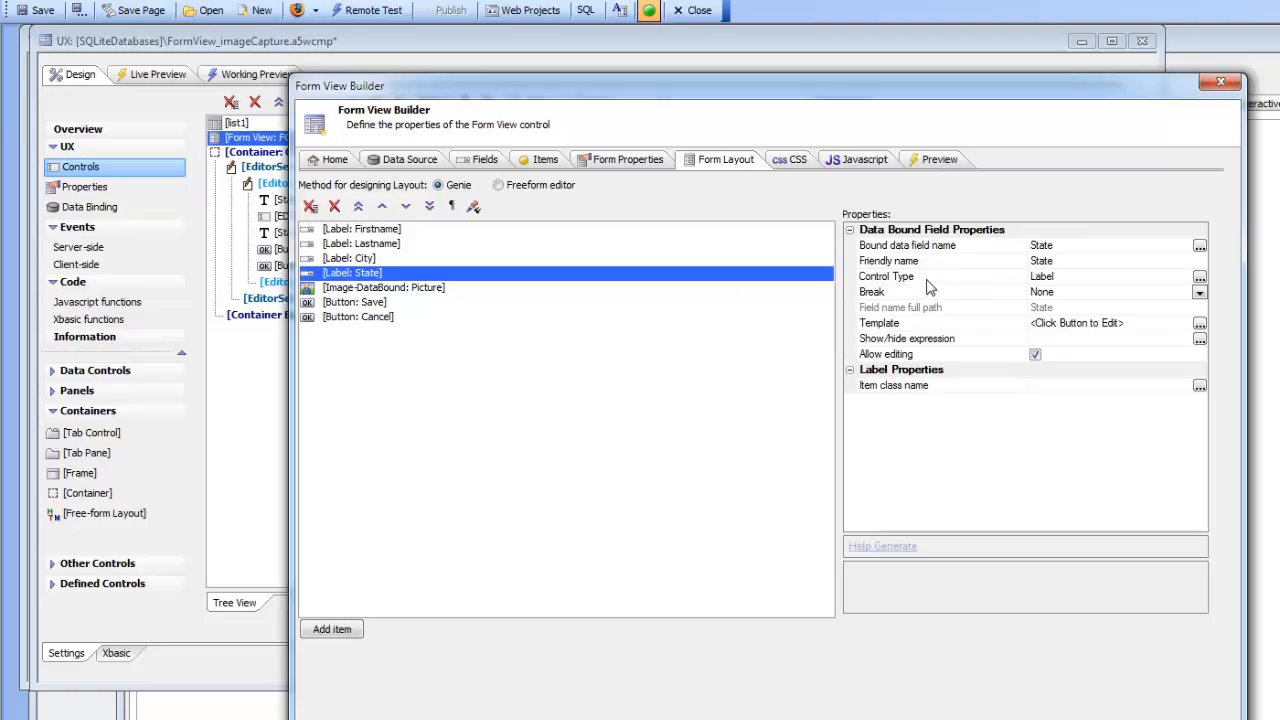
left_click(371, 290)
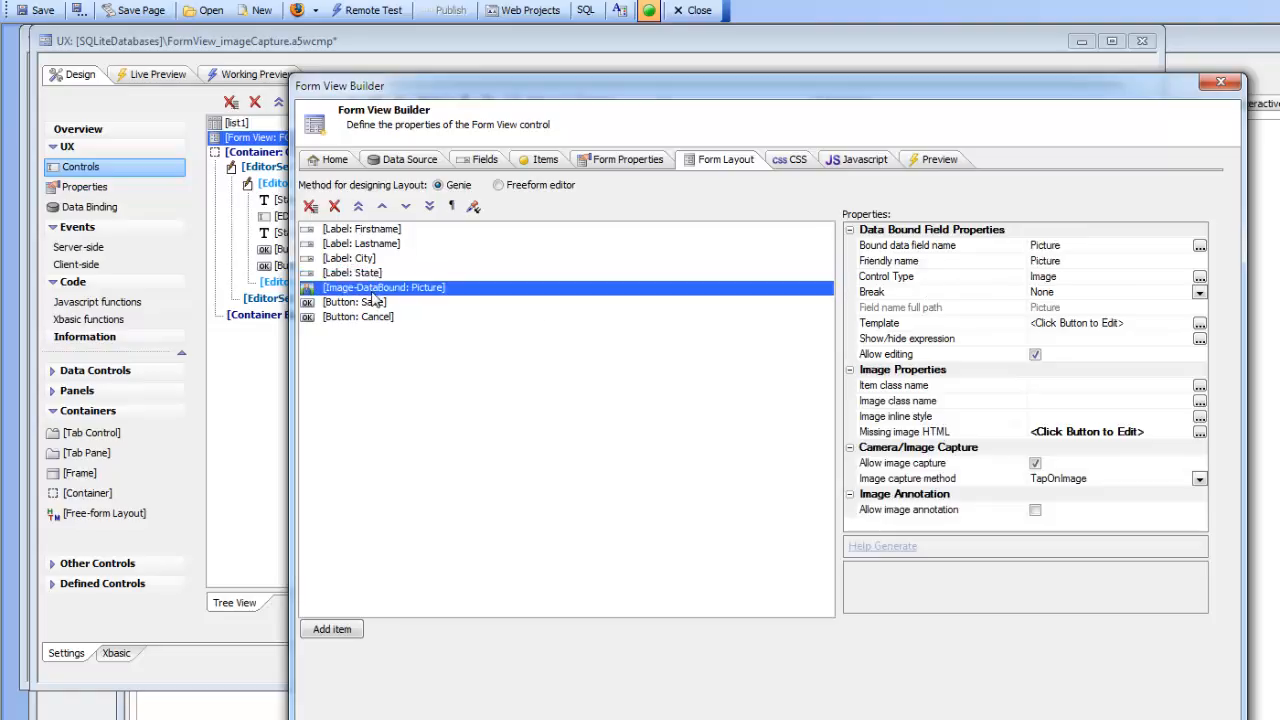
Examine the available control types and the missing image HTML of the form layout's Picture item, leaving both unchanged.
double_click(880, 277)
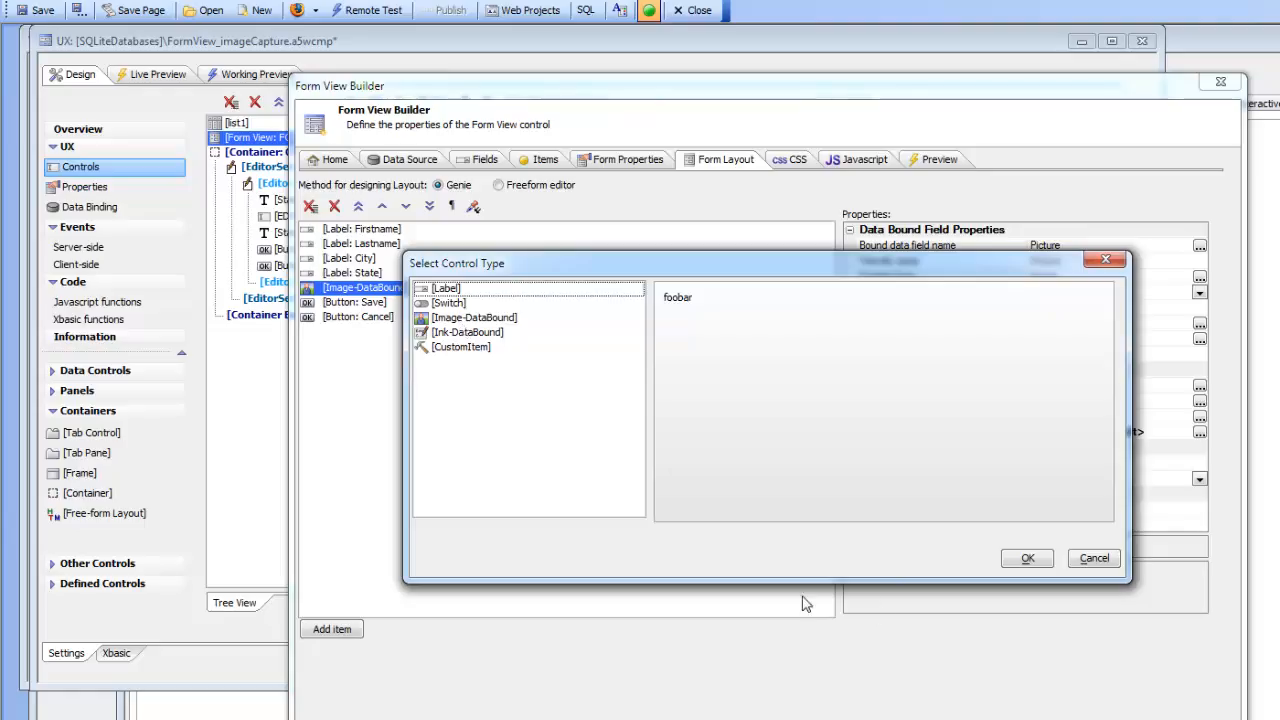
left_click(1090, 560)
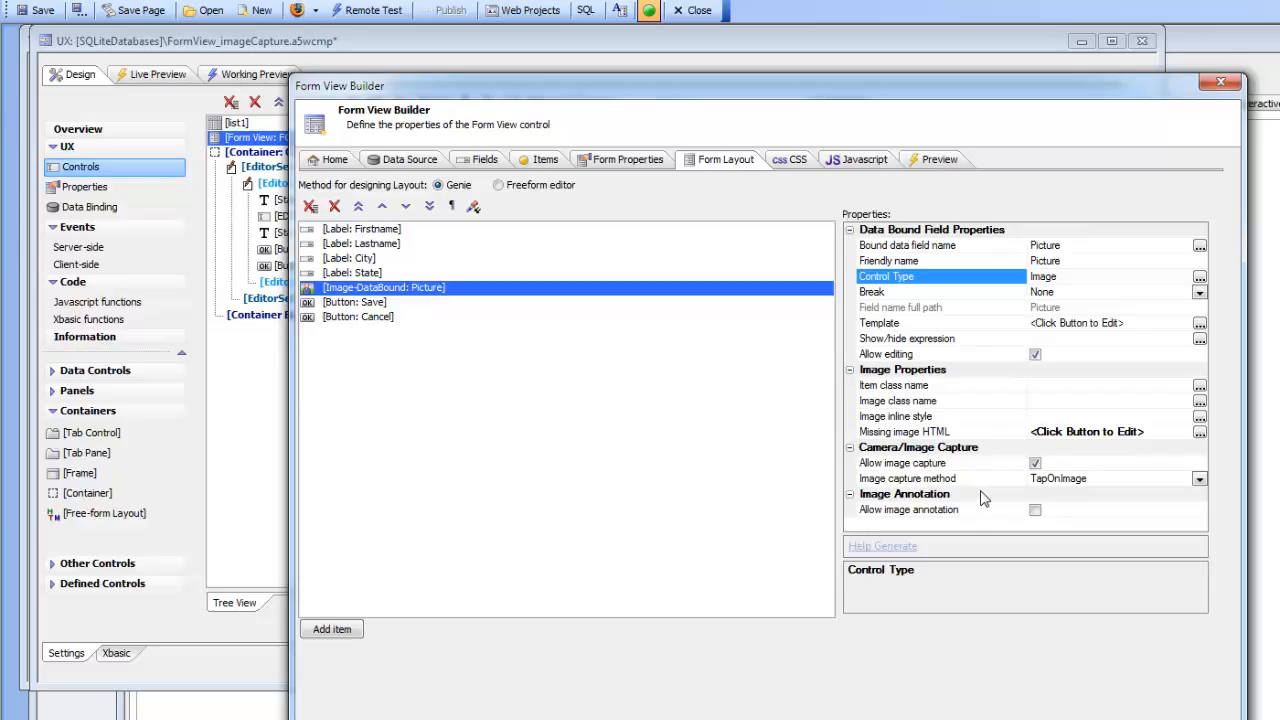
double_click(978, 438)
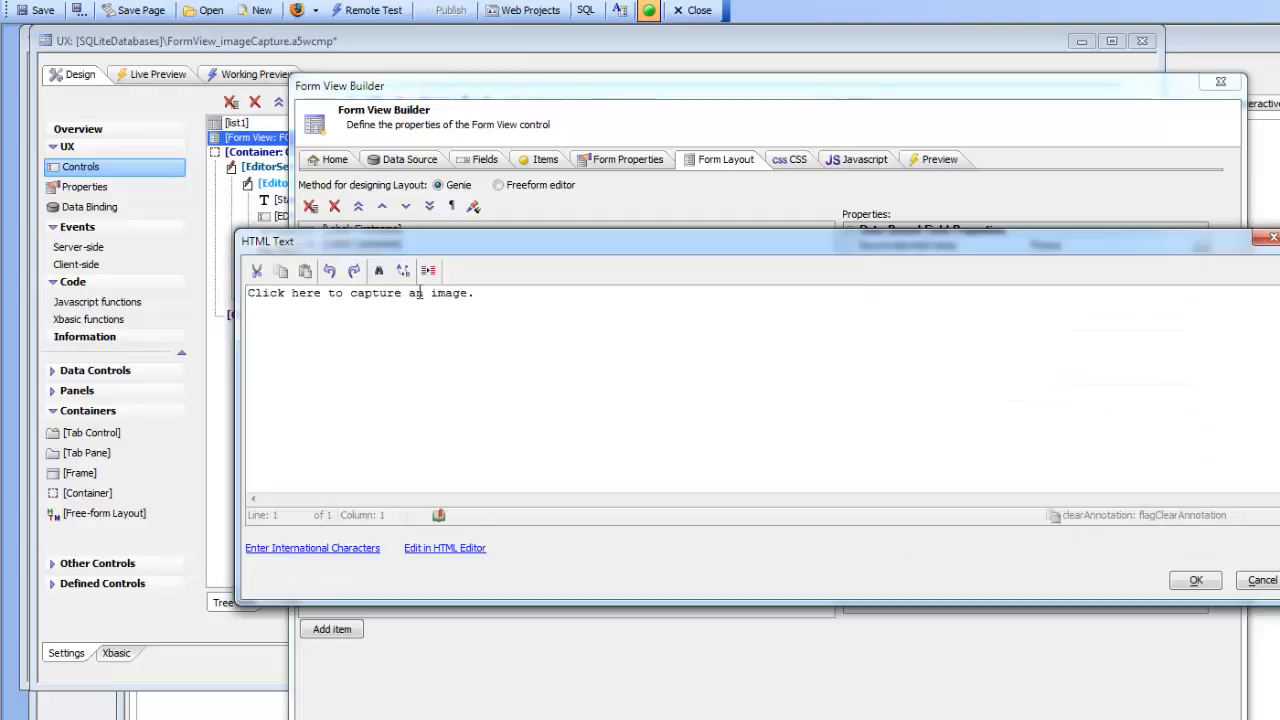
left_click(481, 292)
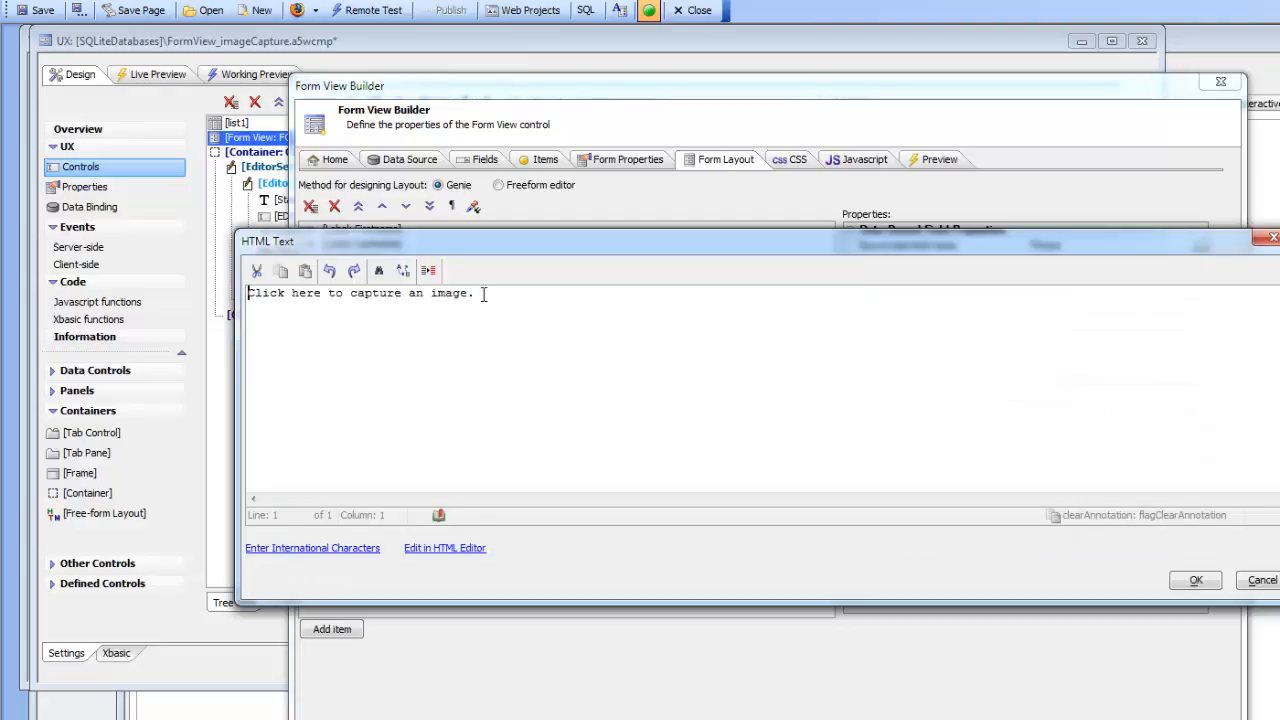
left_click(1197, 583)
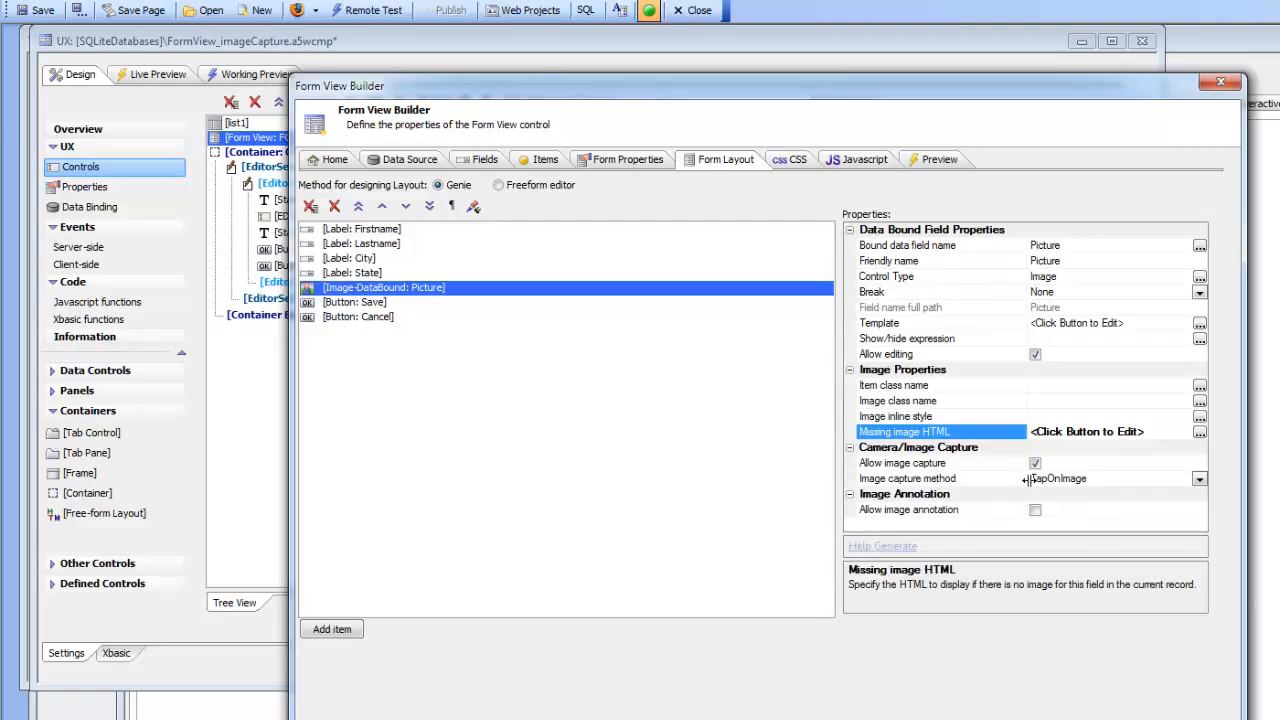
Try the TapOnAButton image capture method on the Picture item and set it back to TapOnImage.
left_click(1199, 482)
left_click(1062, 509)
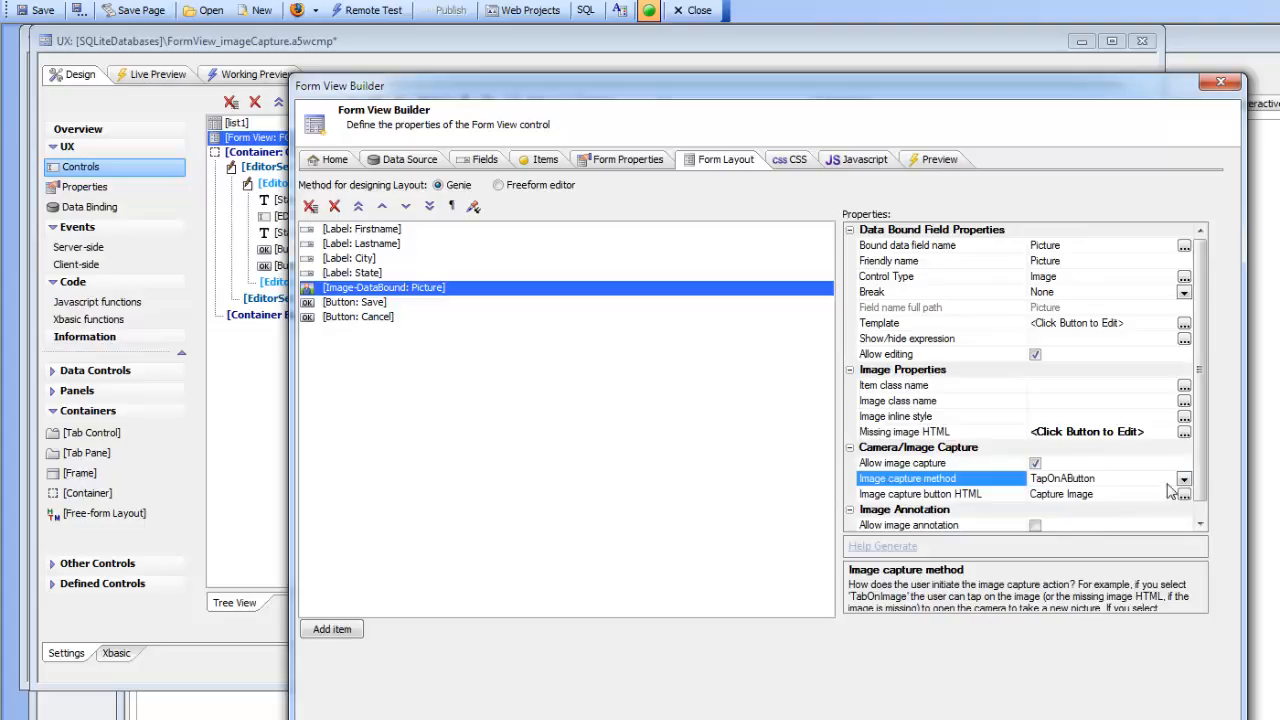
left_click(1184, 479)
left_click(1048, 505)
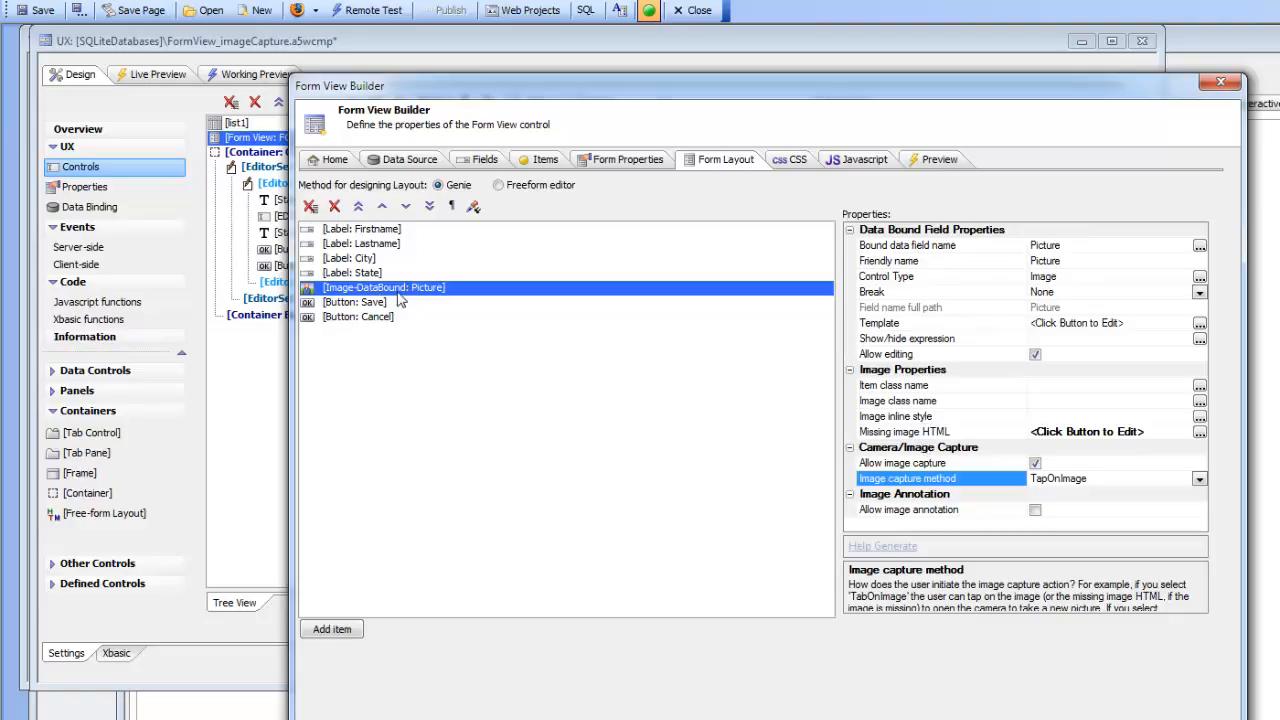
Compare the field type settings of the Firstname and Picture fields in the form view's data source.
left_click(481, 160)
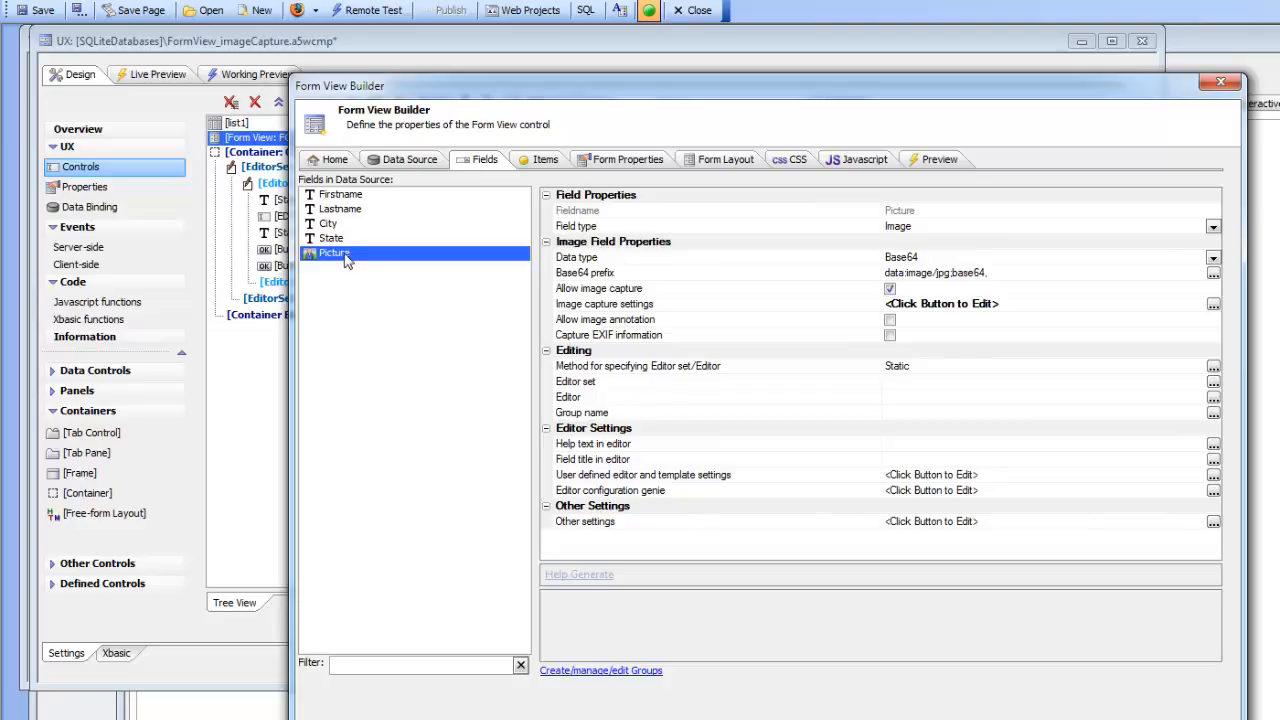
left_click(746, 228)
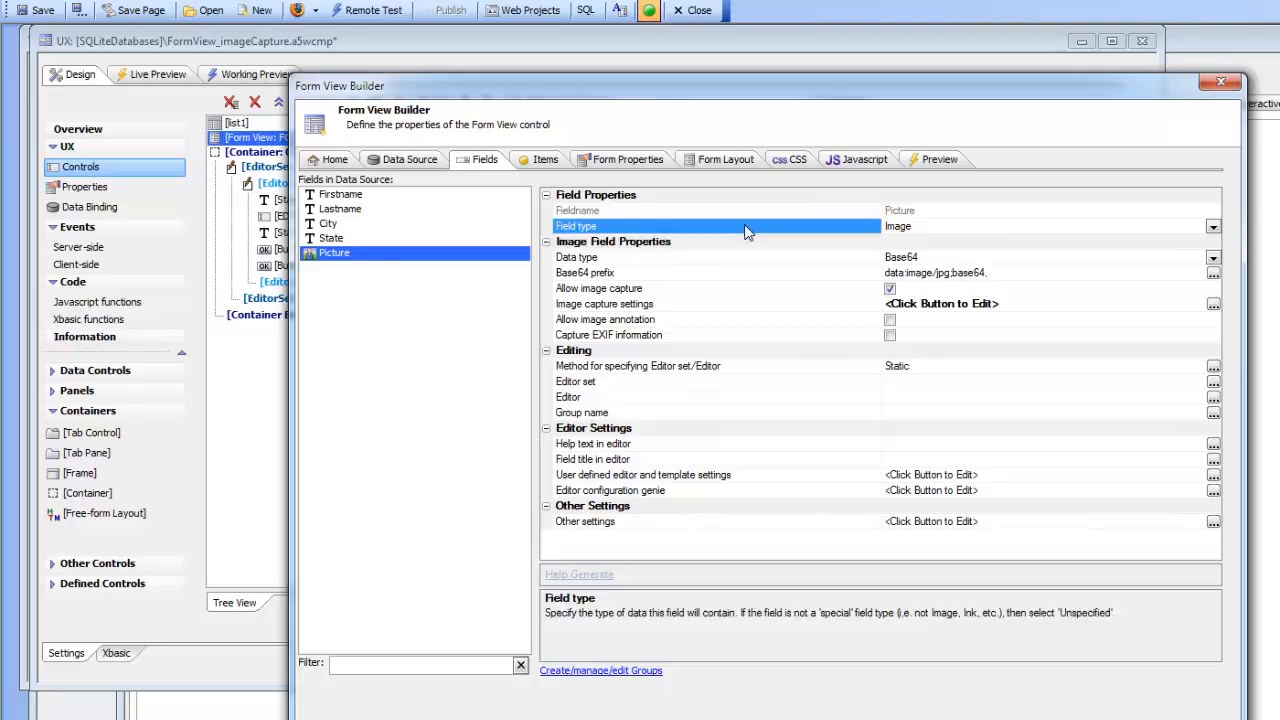
left_click(340, 195)
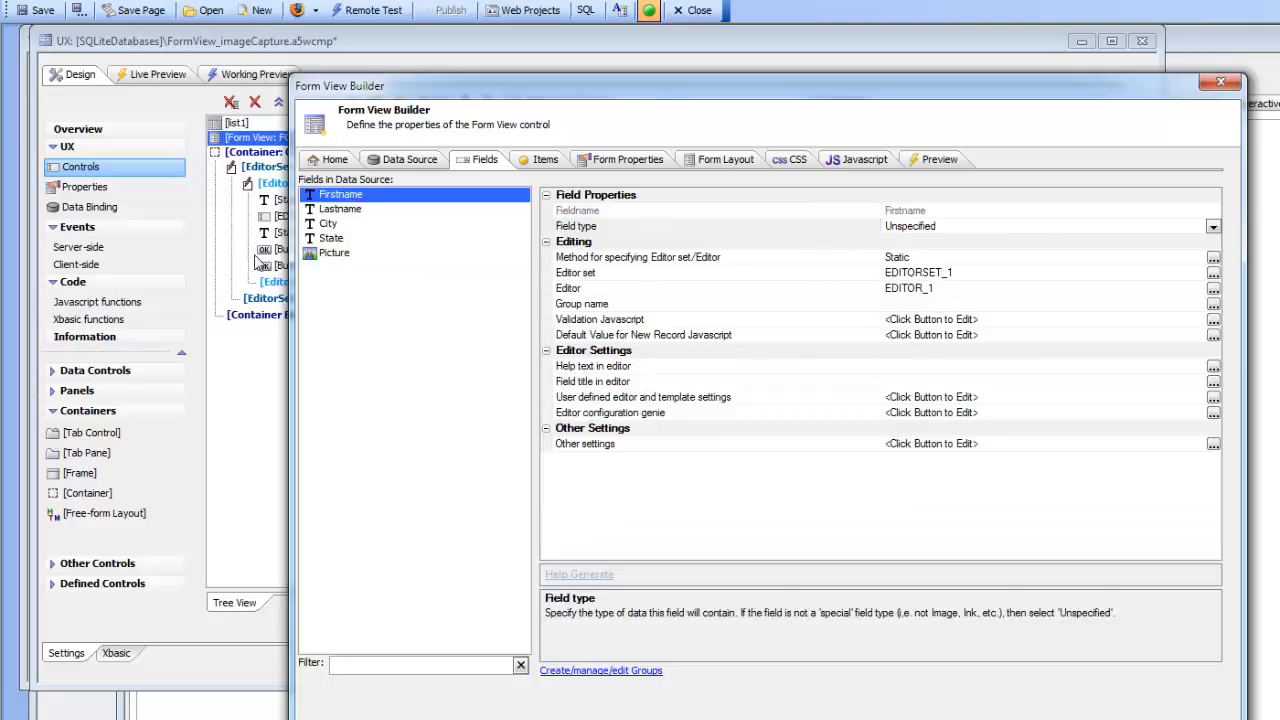
left_click(340, 260)
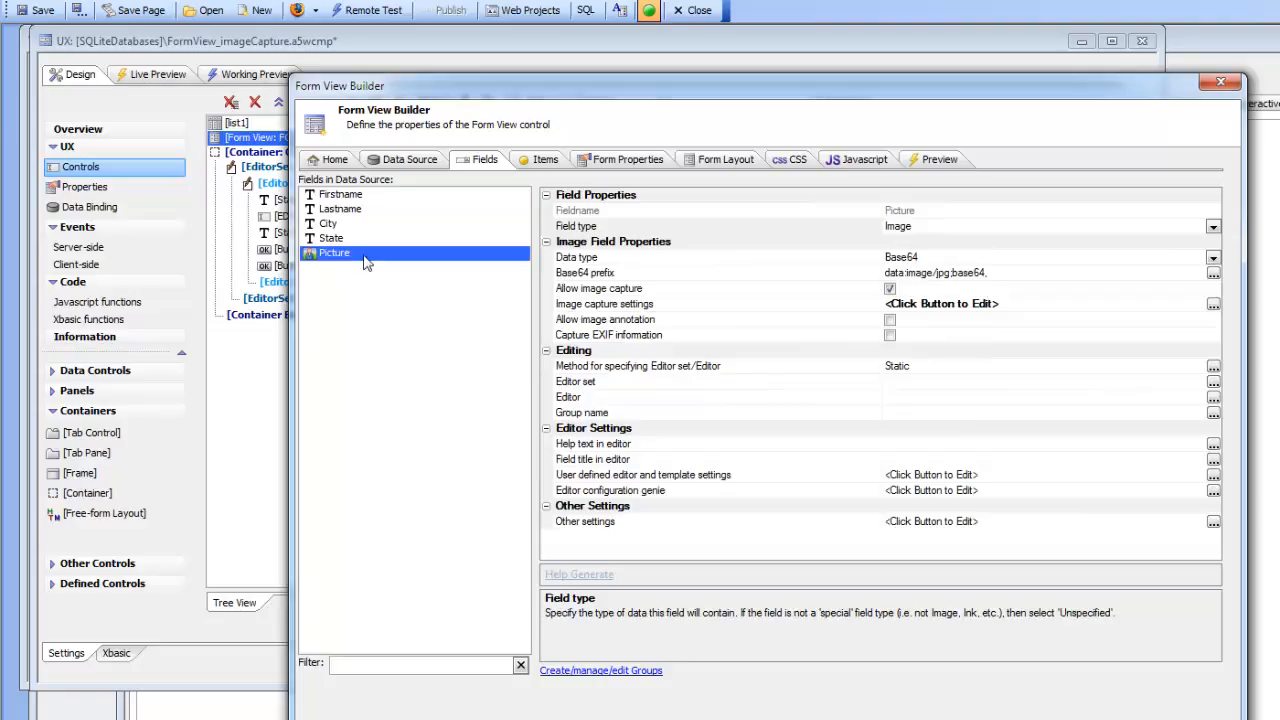
left_click(847, 233)
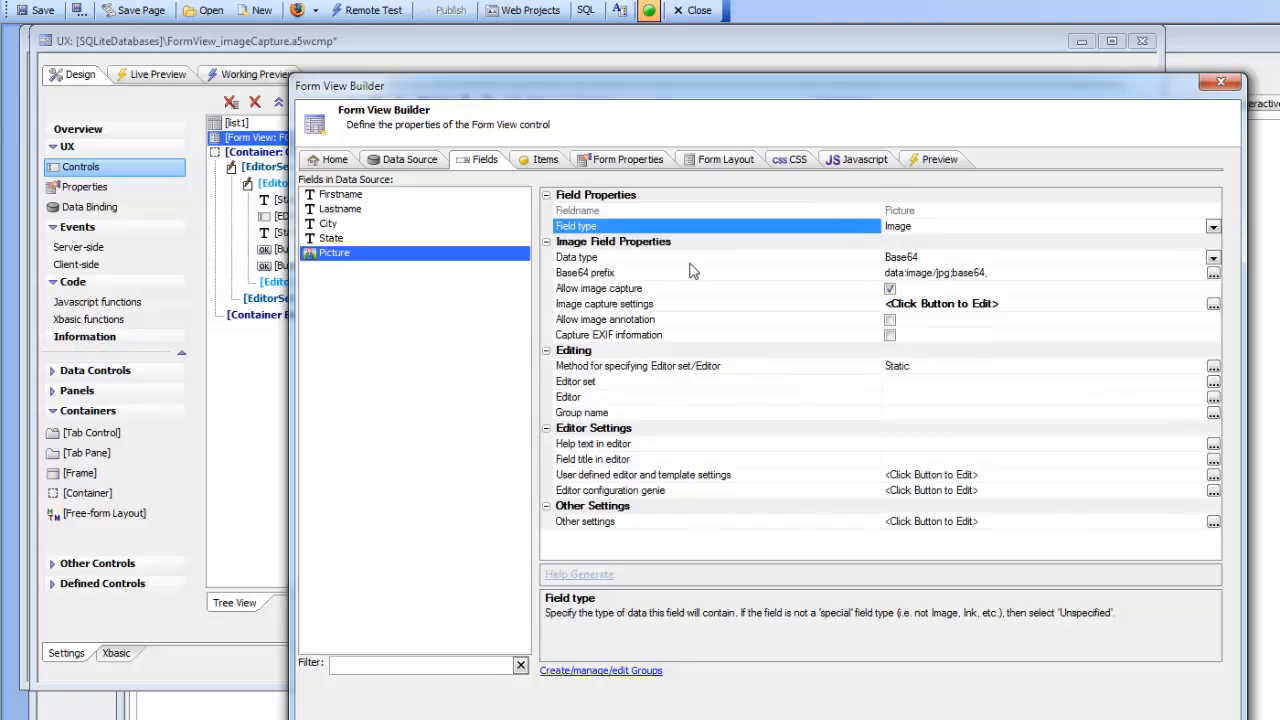
Examine the Picture field's data type and its available Base64 prefix values without changing them.
left_click(647, 259)
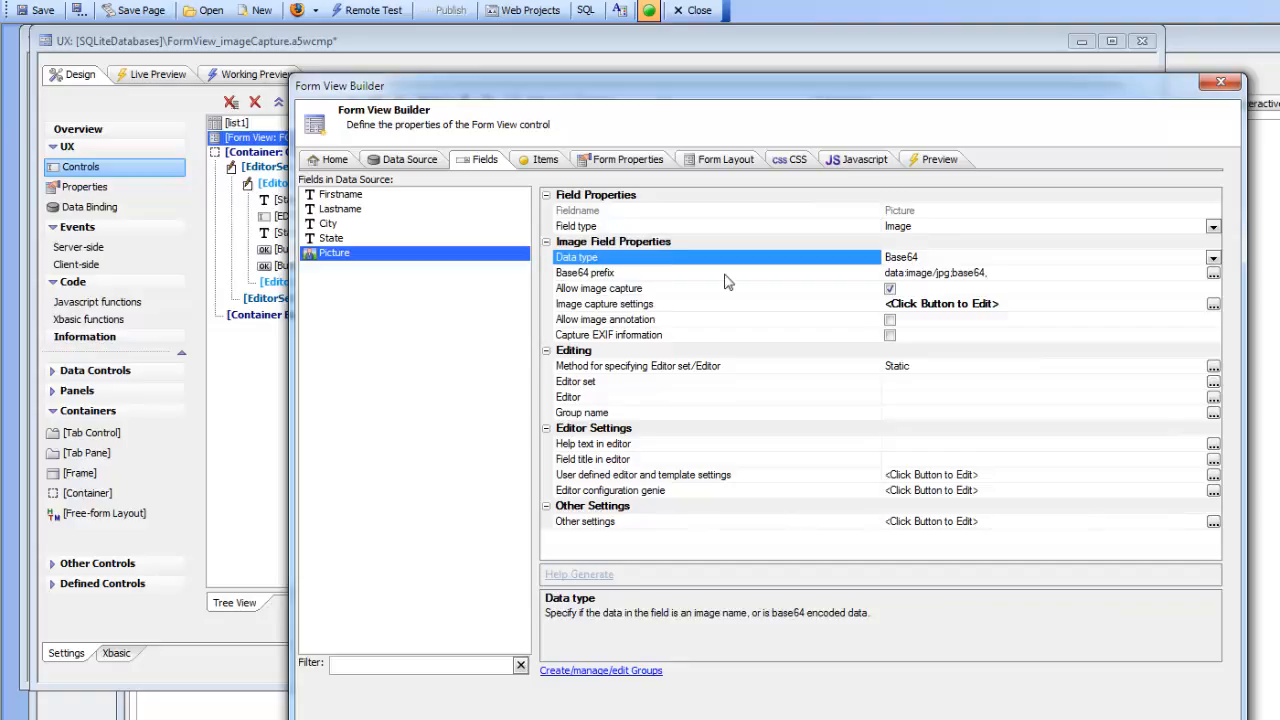
left_click(775, 277)
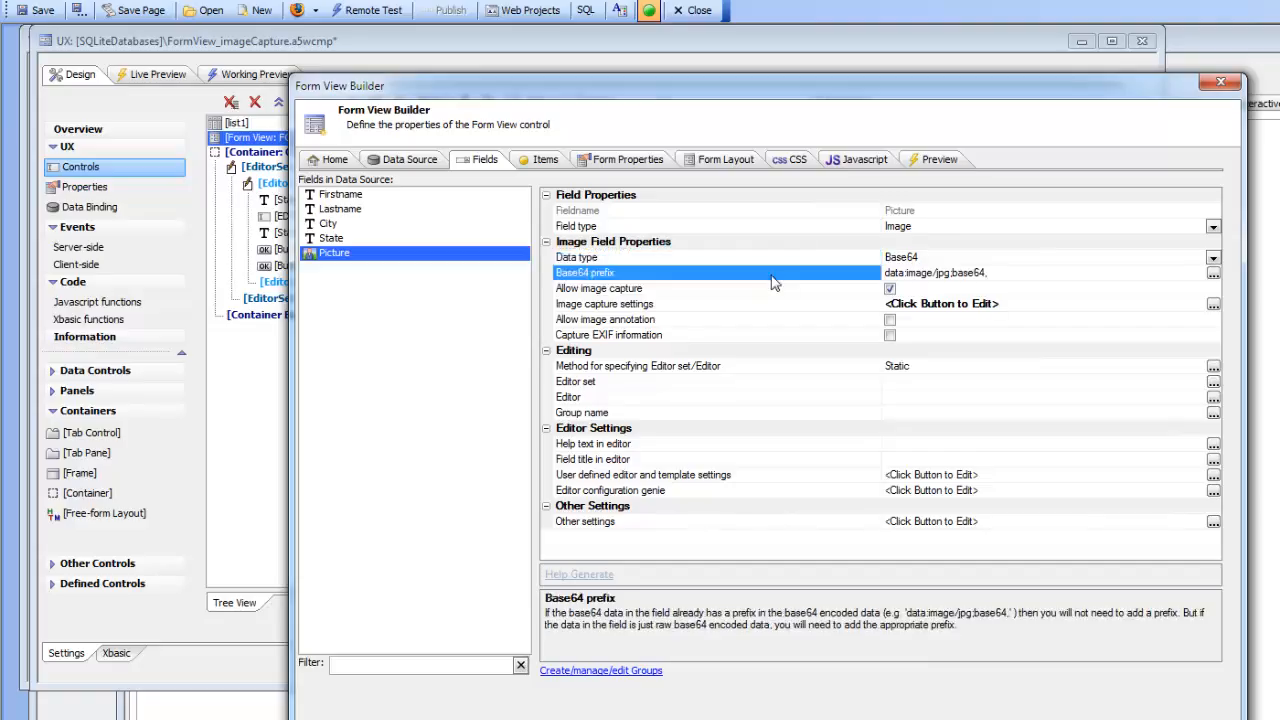
left_click(1213, 273)
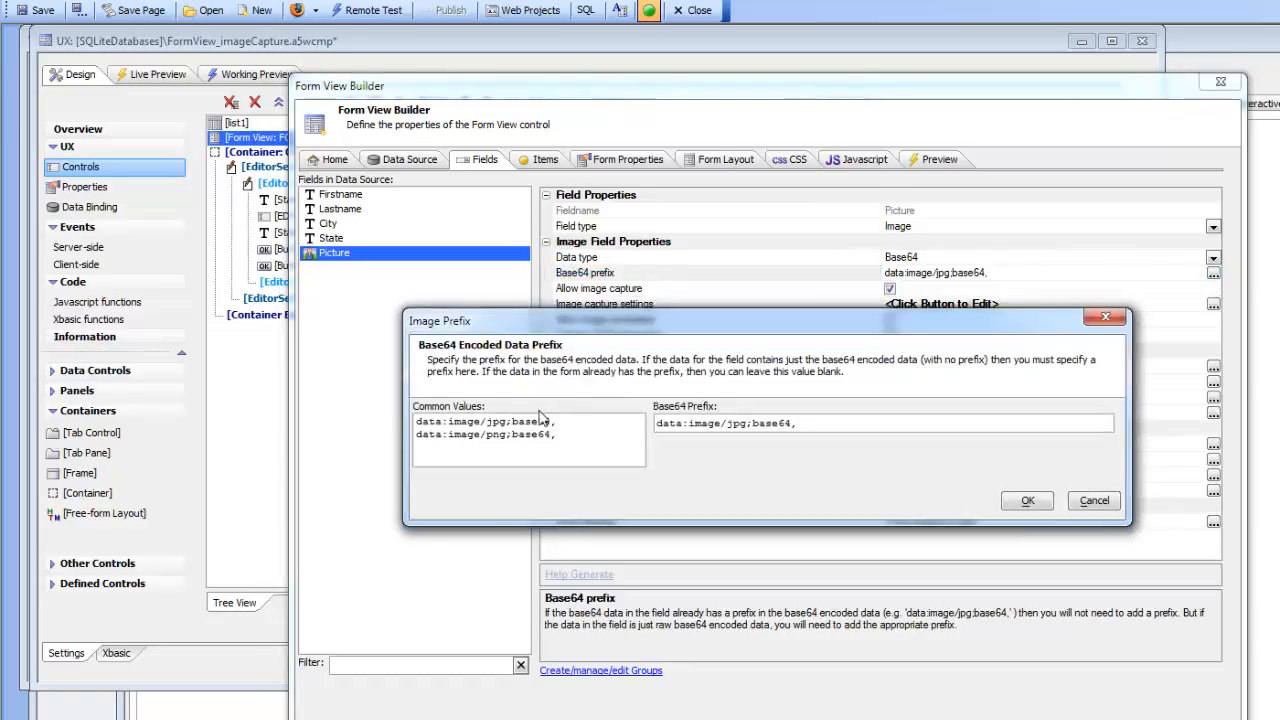
left_click(1094, 500)
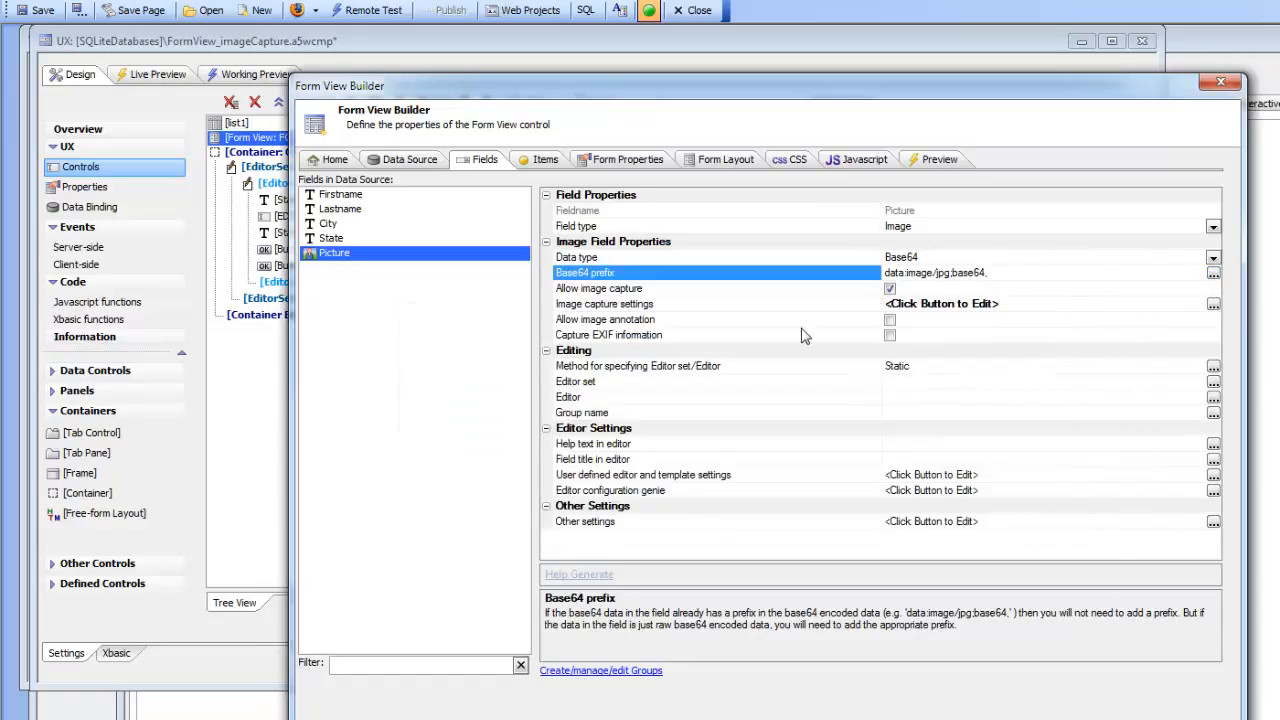
Review the Picture field's image capture permission and the methods offered in its image capture settings, then close the form view builder.
left_click(666, 291)
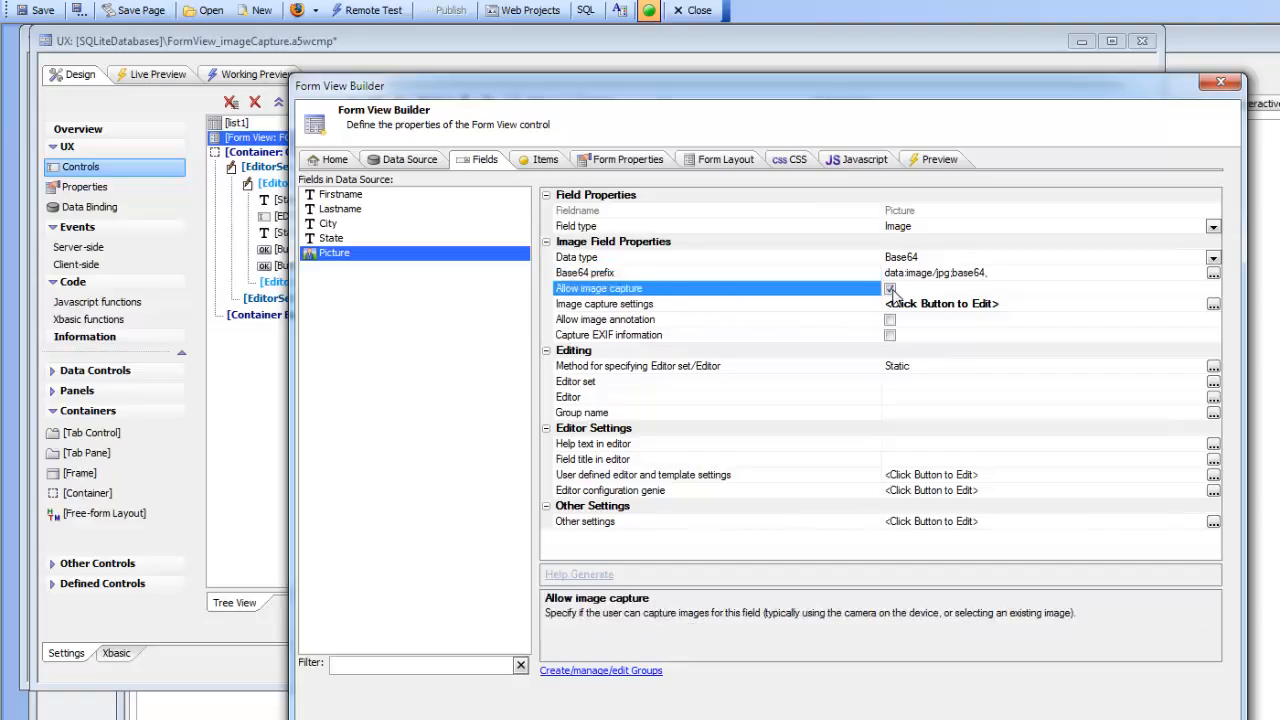
double_click(770, 308)
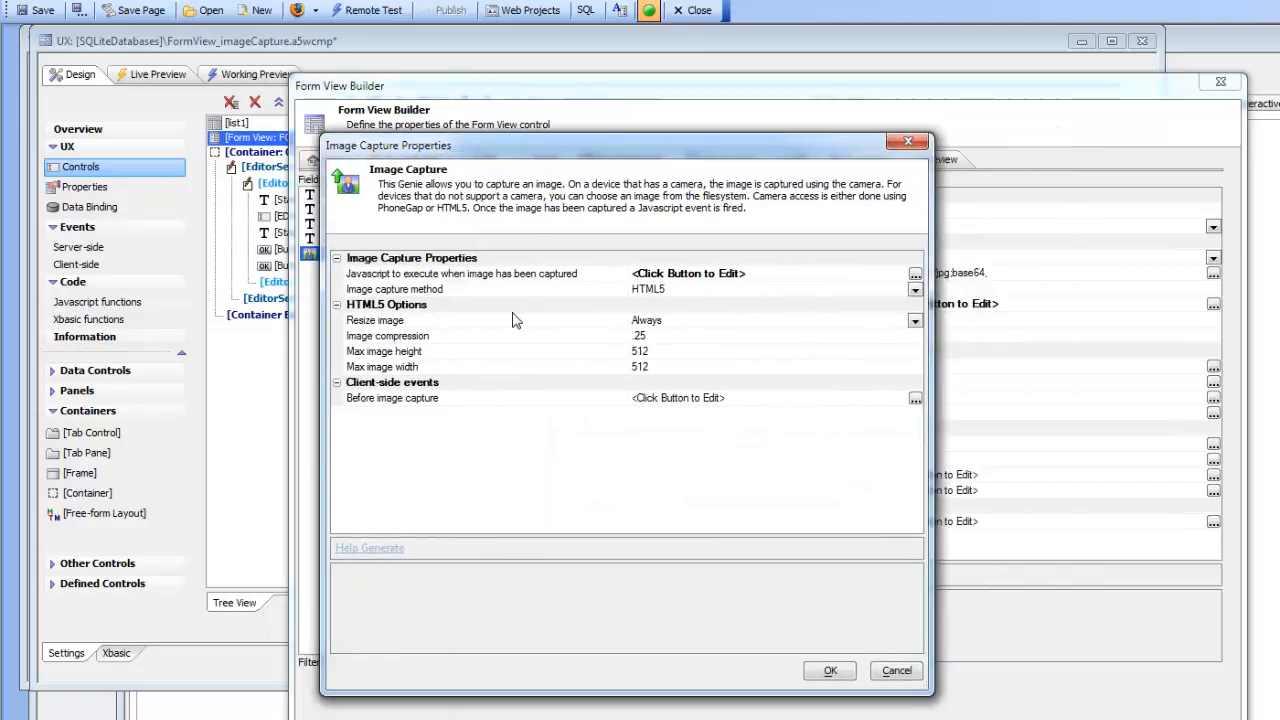
left_click(601, 289)
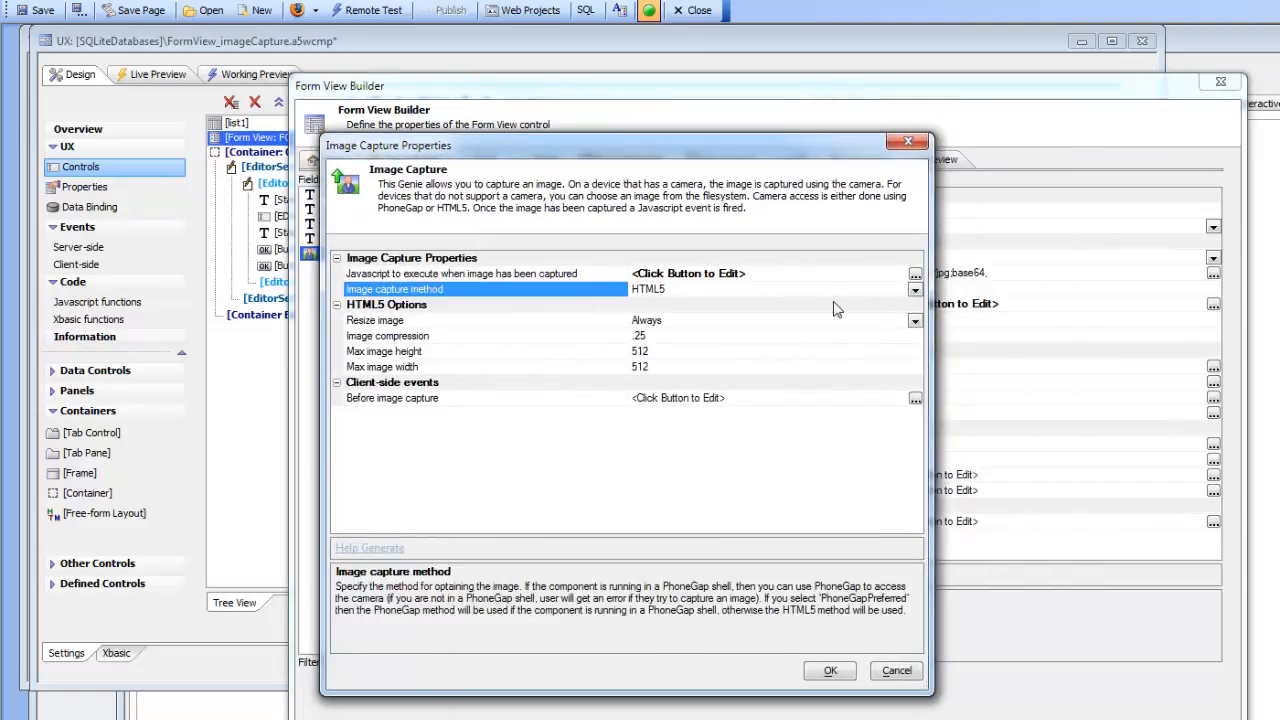
left_click(915, 290)
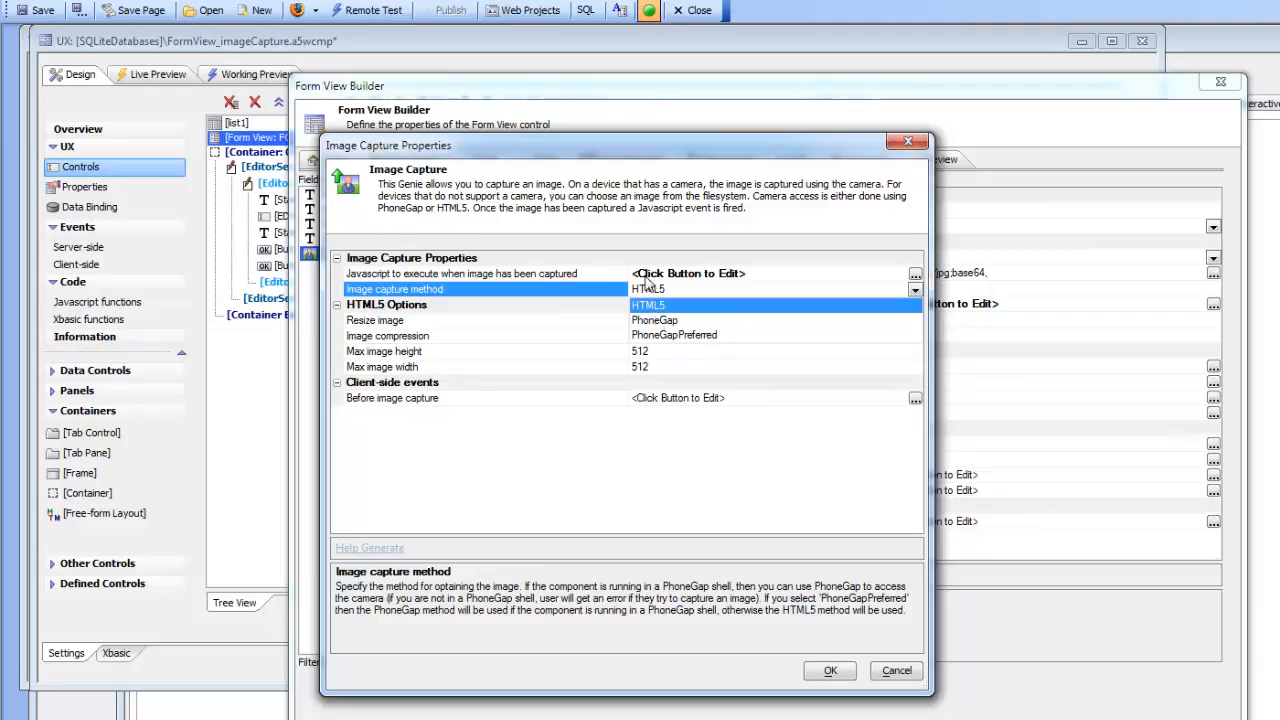
left_click(830, 670)
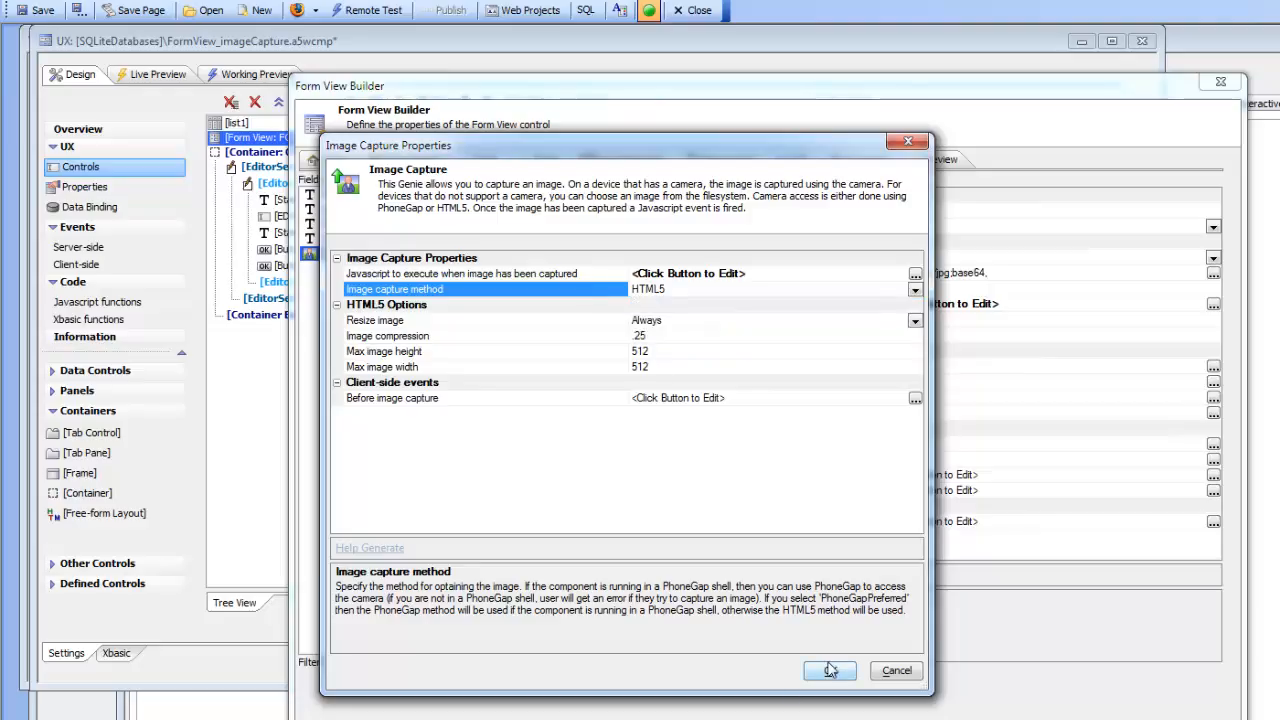
left_click(822, 672)
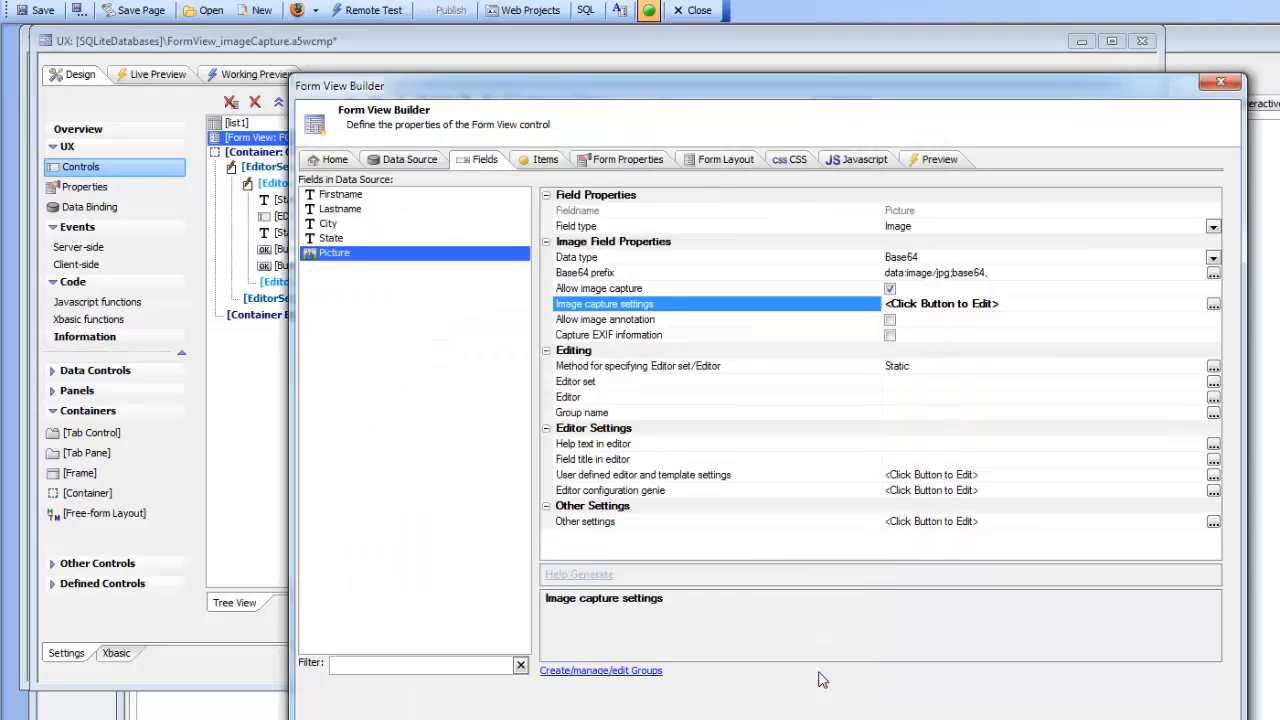
left_click(1090, 718)
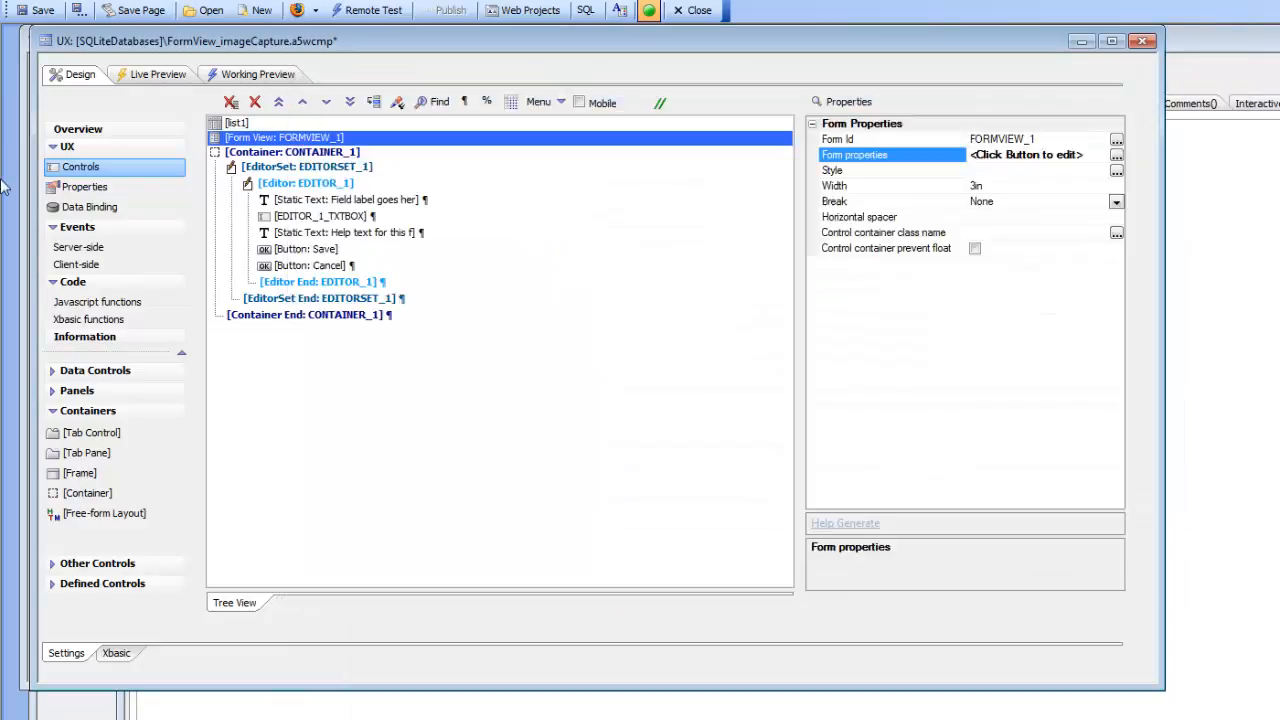
Run the working preview, capture 4296.JPG as the picture of the first list record, and save the record.
left_click(256, 78)
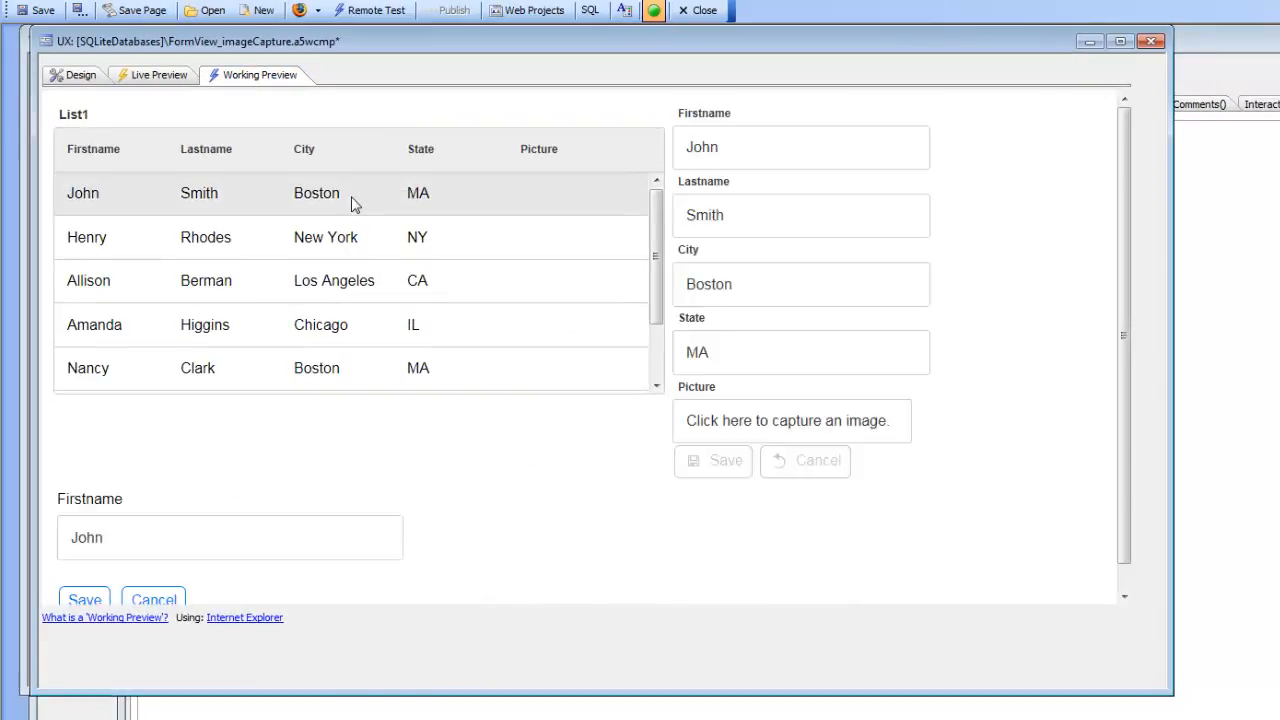
left_click(727, 428)
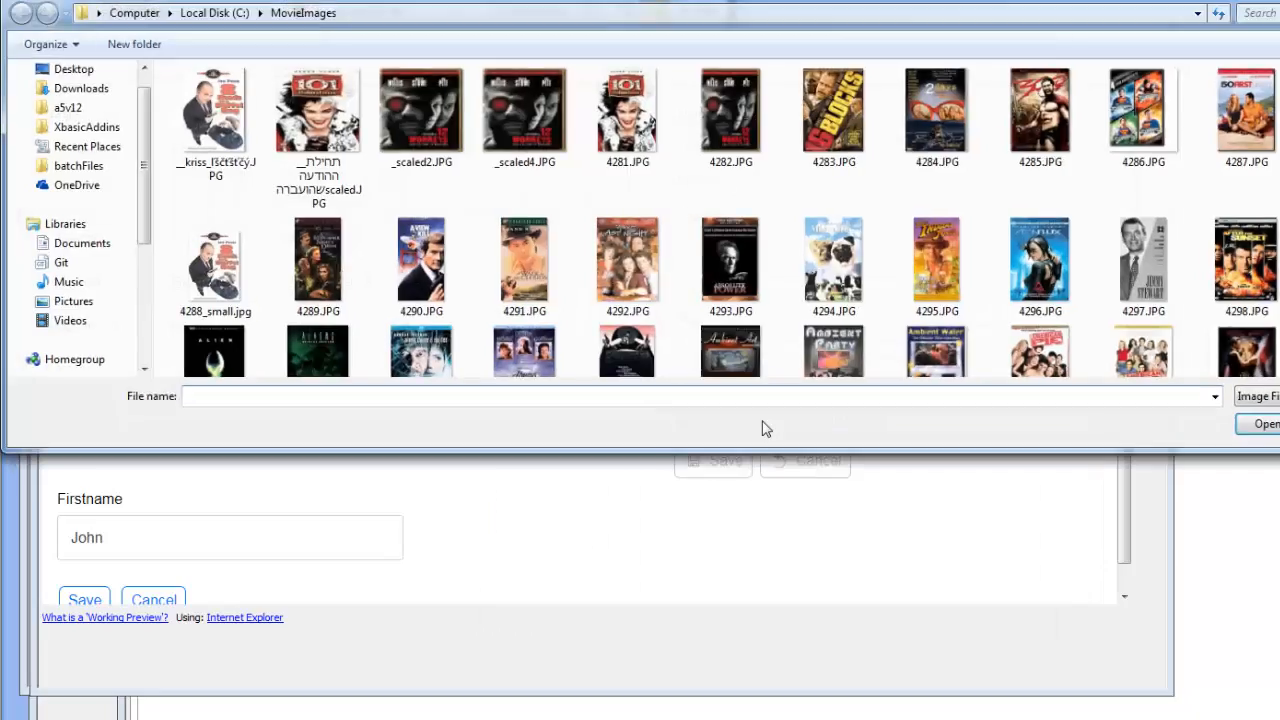
double_click(1040, 258)
left_click(712, 588)
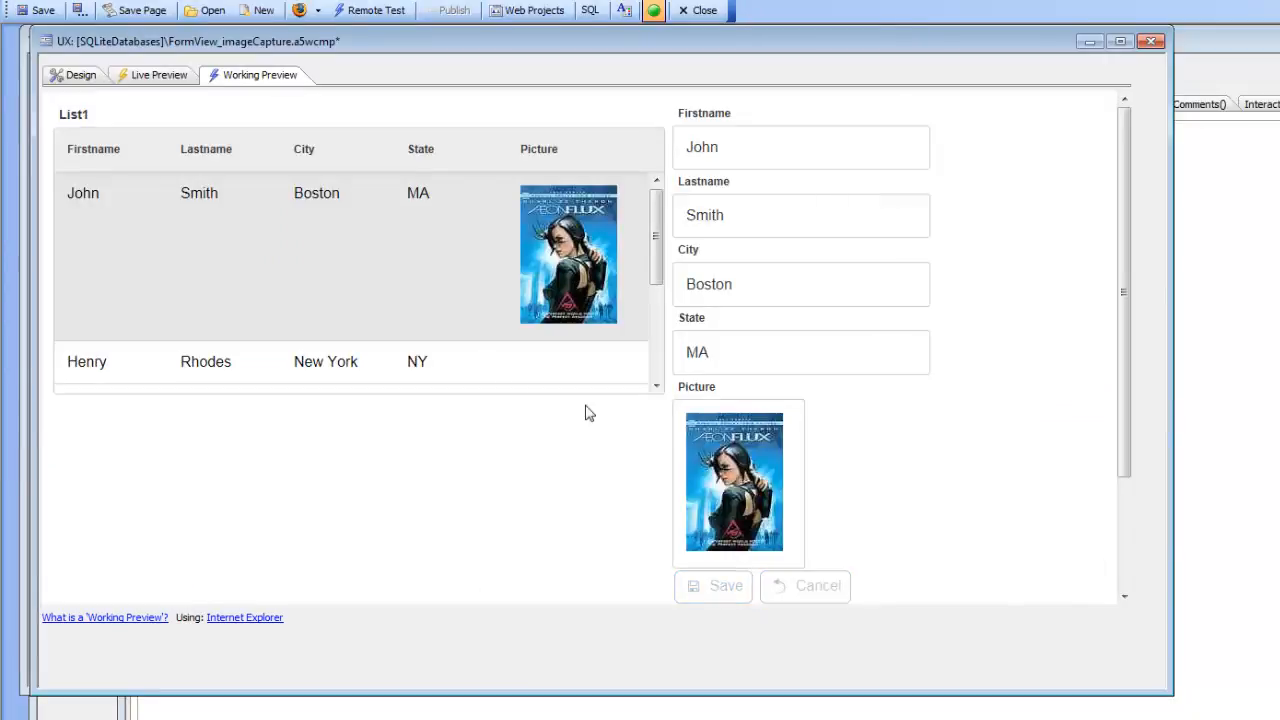
Capture 4297.JPG as the picture of the second list record (New York, NY) and save it.
left_click(514, 368)
left_click(773, 425)
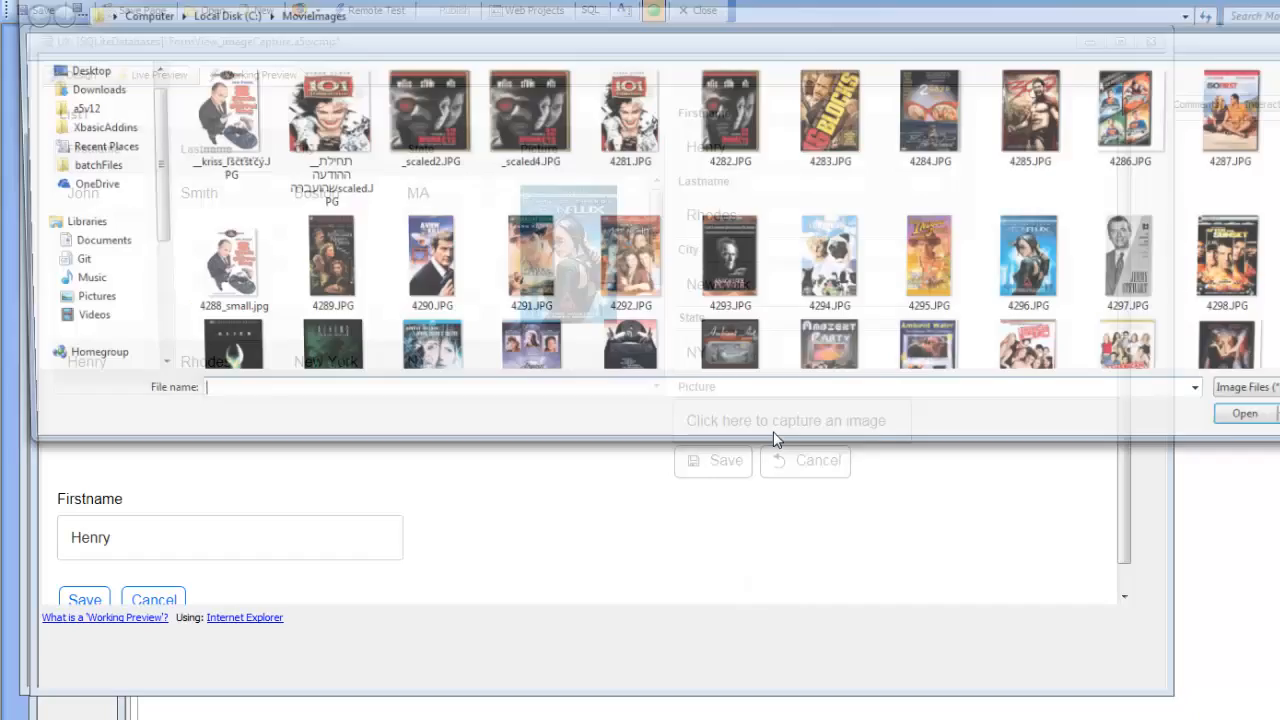
left_click(1152, 262)
double_click(1152, 262)
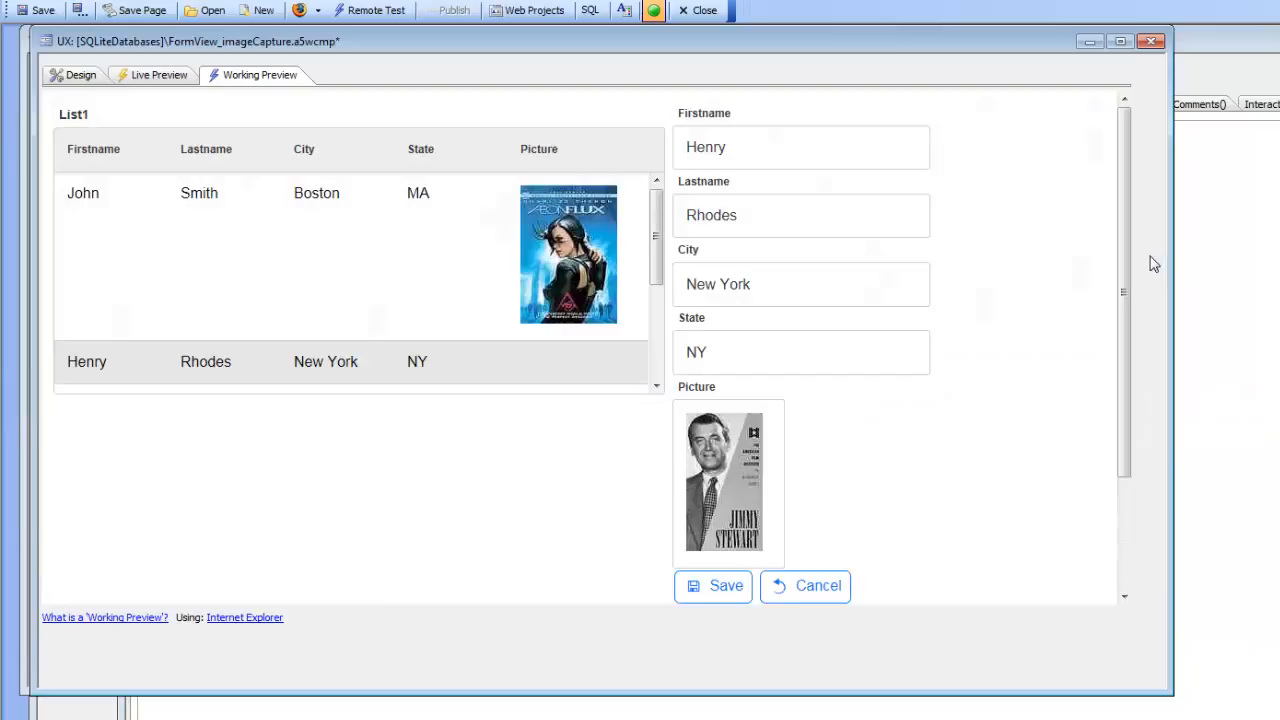
left_click(726, 594)
Compare the pictures of the first and second list records in the form and widen the component window.
left_click(548, 285)
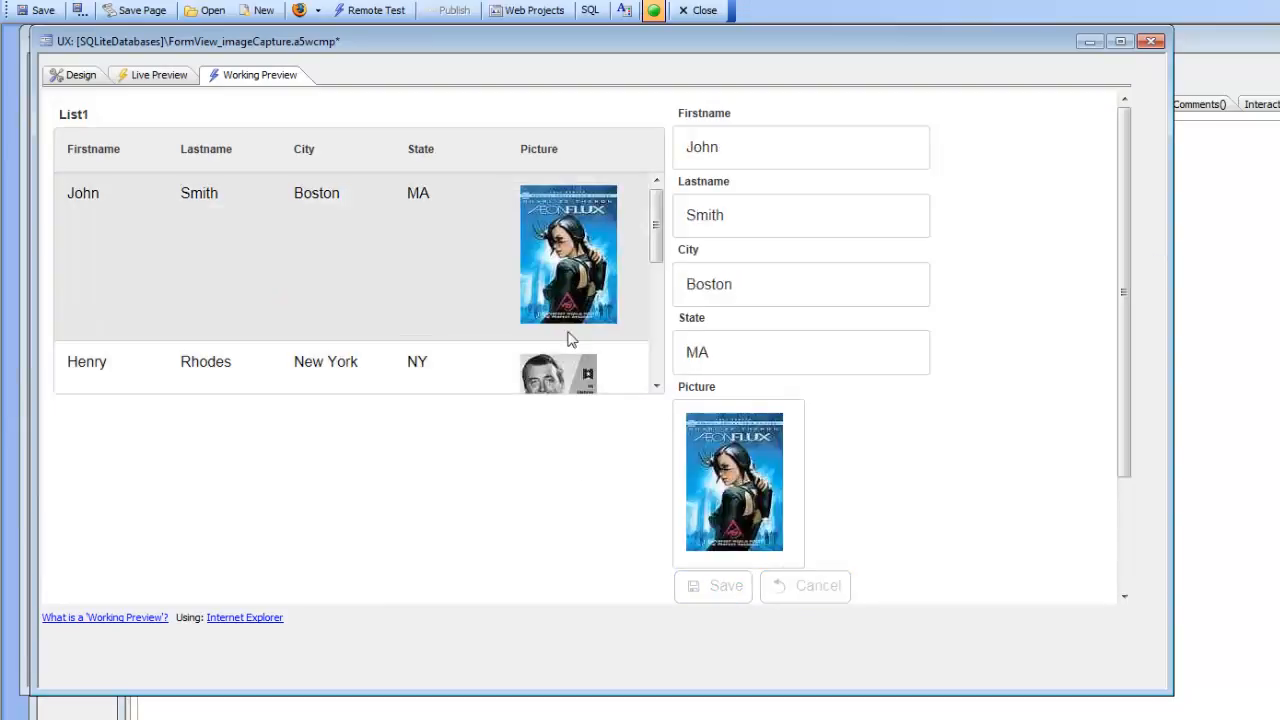
left_click(550, 380)
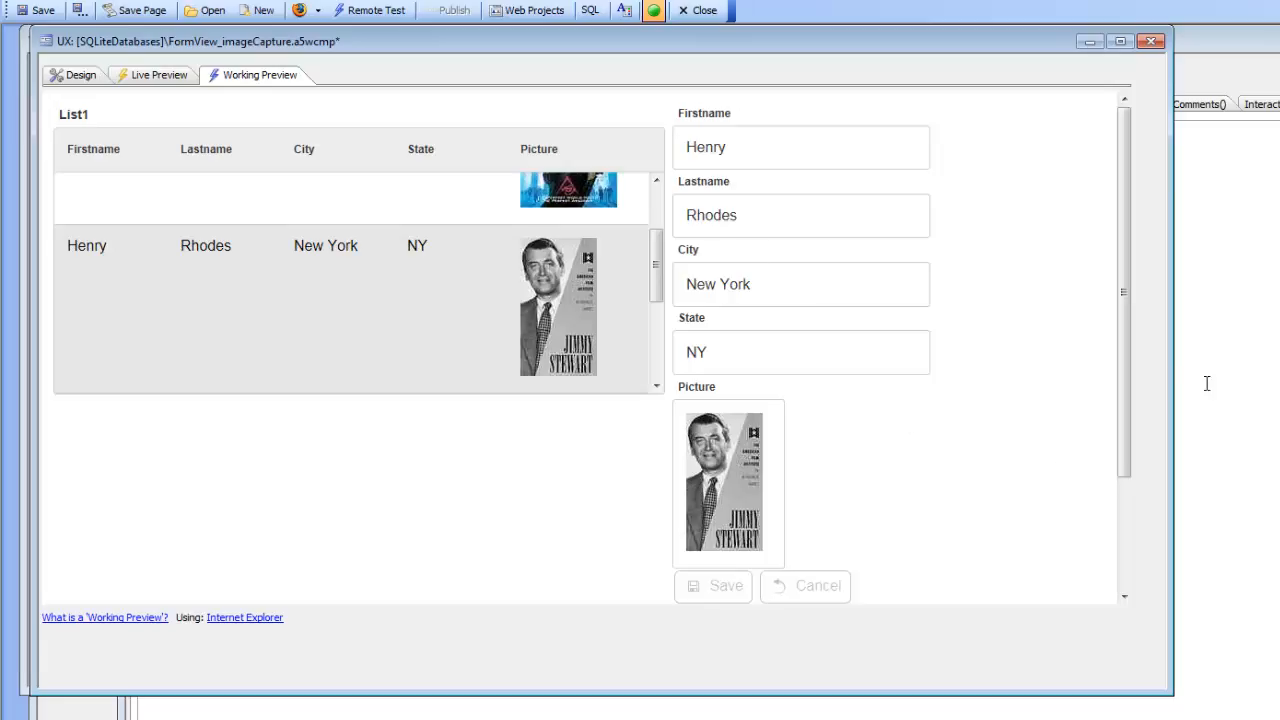
left_click_drag(1172, 405, 1270, 405)
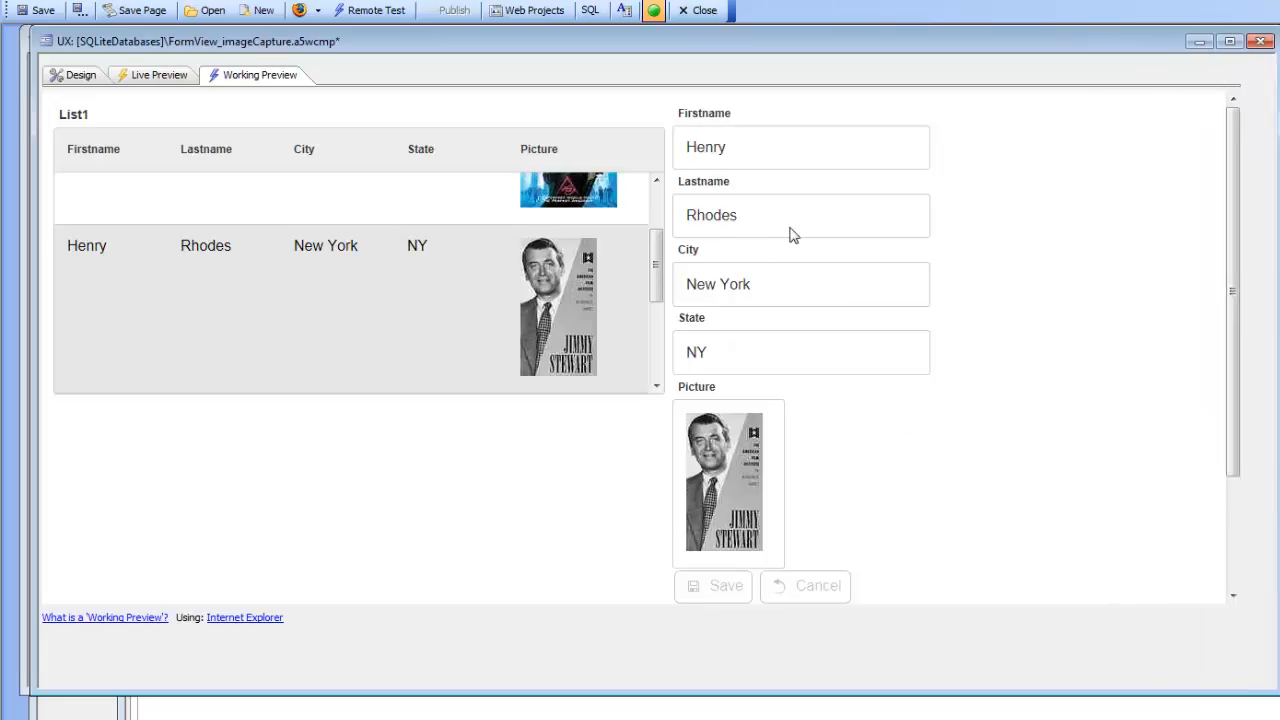